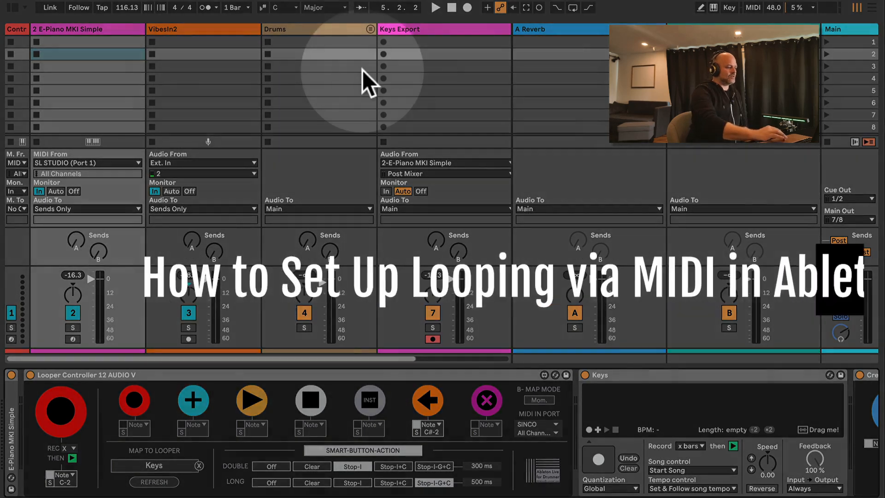
Step: Clear the Looper Controller's mapping on the E-Piano track and map it to the Keys looper
{"action": "left_click", "coordinate": [214, 372]}
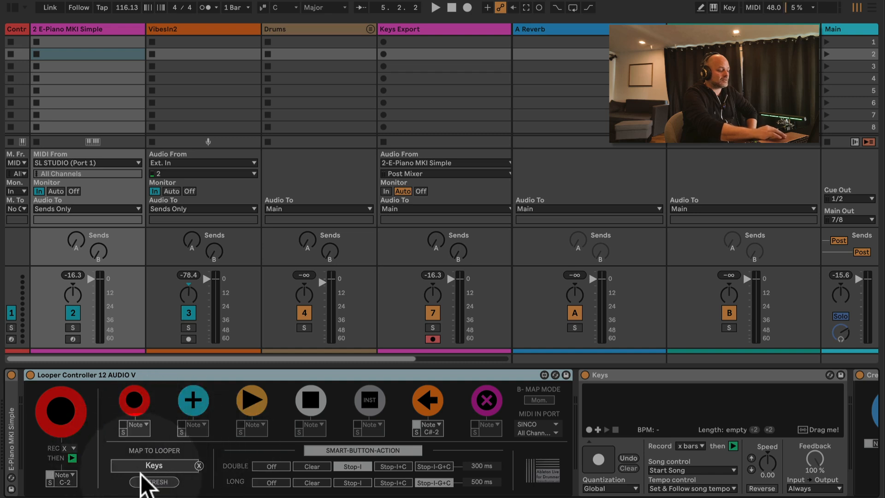
{"action": "left_click", "coordinate": [201, 466]}
{"action": "left_click", "coordinate": [167, 466]}
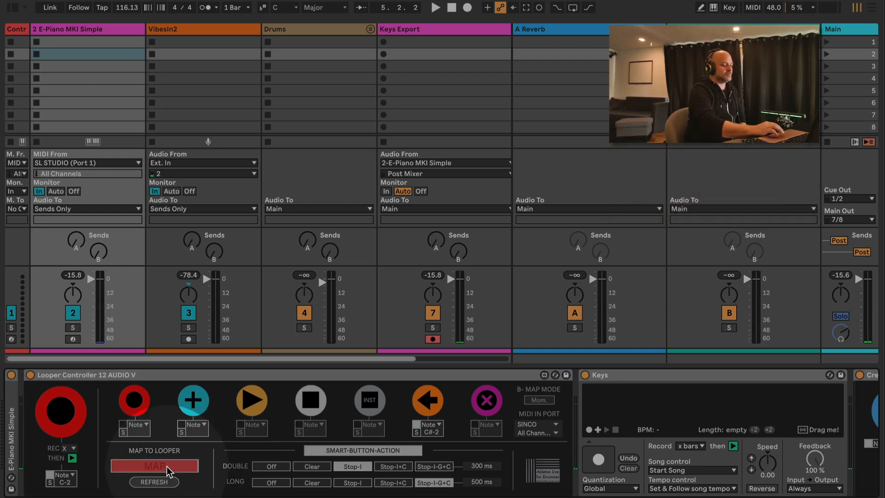
{"action": "left_click", "coordinate": [585, 375]}
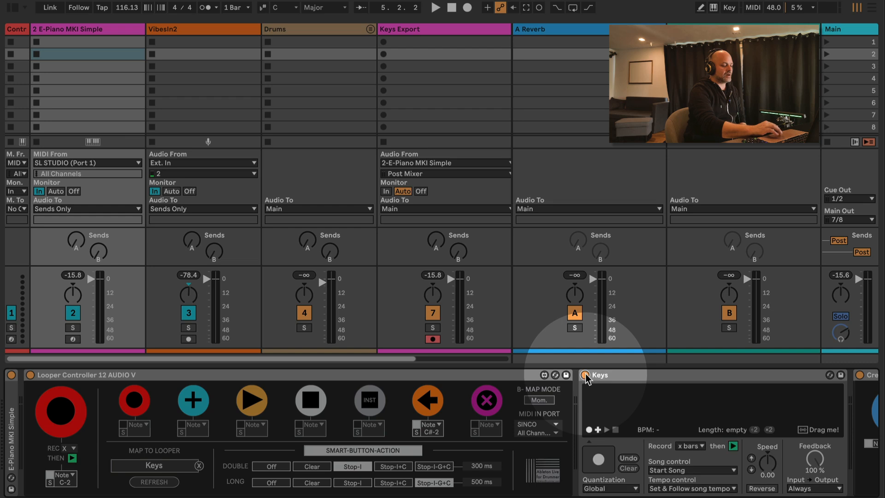
Step: Clear the Looper Controller's mapping again and map it to the Keys looper by using its Feedback control
{"action": "left_click", "coordinate": [199, 466]}
{"action": "left_click", "coordinate": [172, 468]}
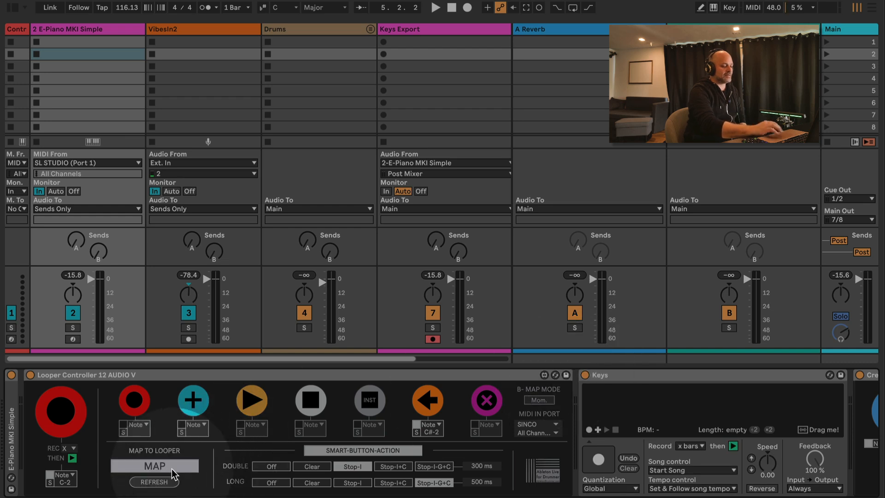
{"action": "left_click", "coordinate": [816, 457]}
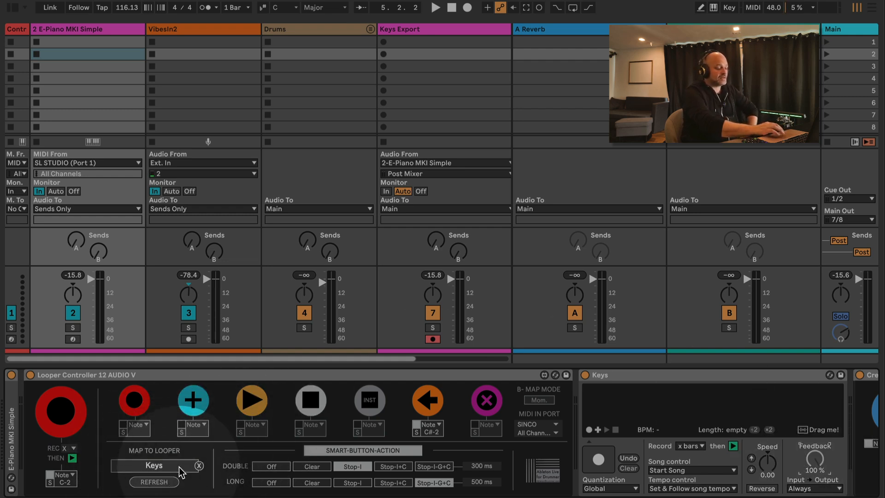
Step: Rename the Keys looper to "Keys 2" and refresh the Looper Controller's mapping name
{"action": "left_click", "coordinate": [601, 374]}
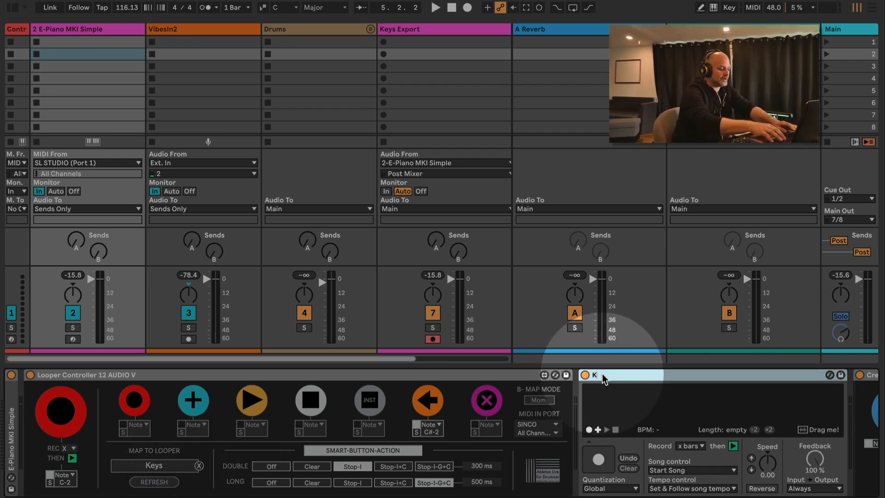
{"action": "type", "text": "Keys 2"}
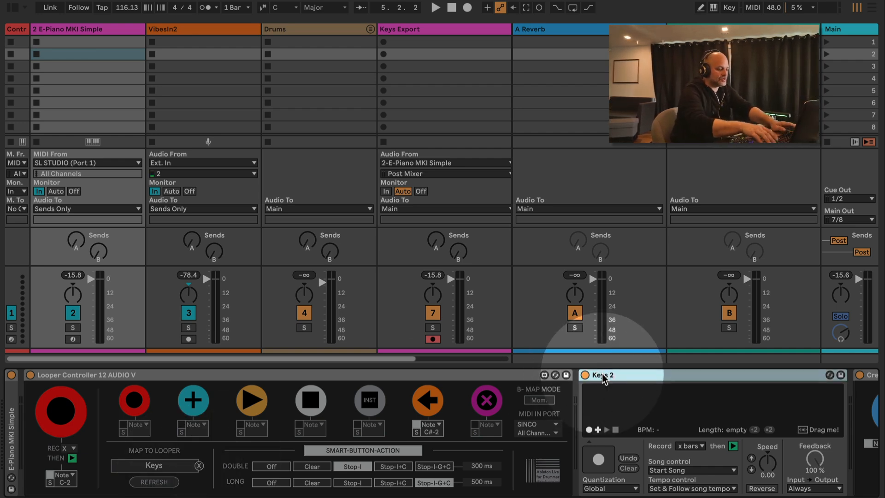
{"action": "left_click", "coordinate": [161, 481]}
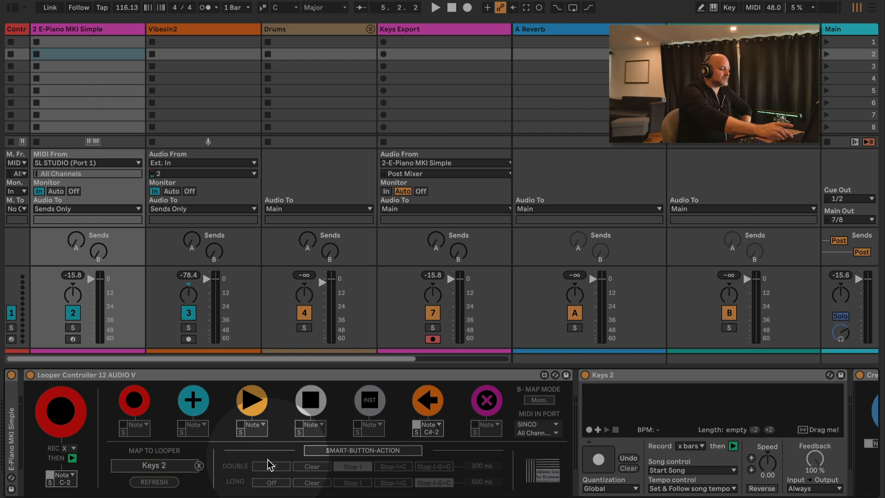
Step: Examine which Looper Controller and Keys 2 looper controls are available in MIDI map mode, and leave the mode
{"action": "key", "text": "ctrl+m"}
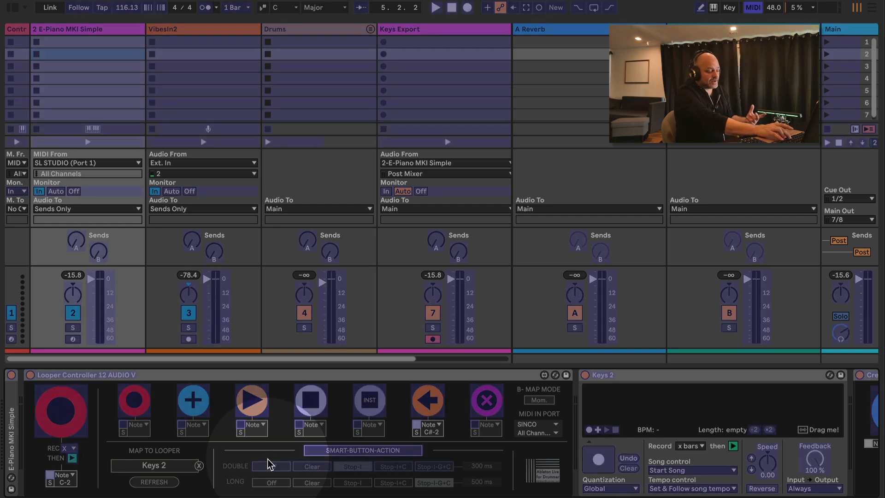
{"action": "key", "text": "ctrl+m"}
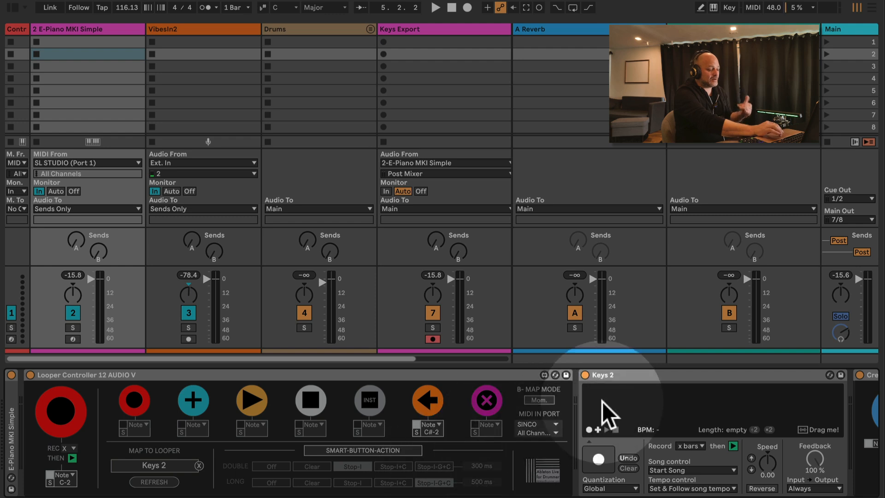
{"action": "left_click", "coordinate": [646, 377]}
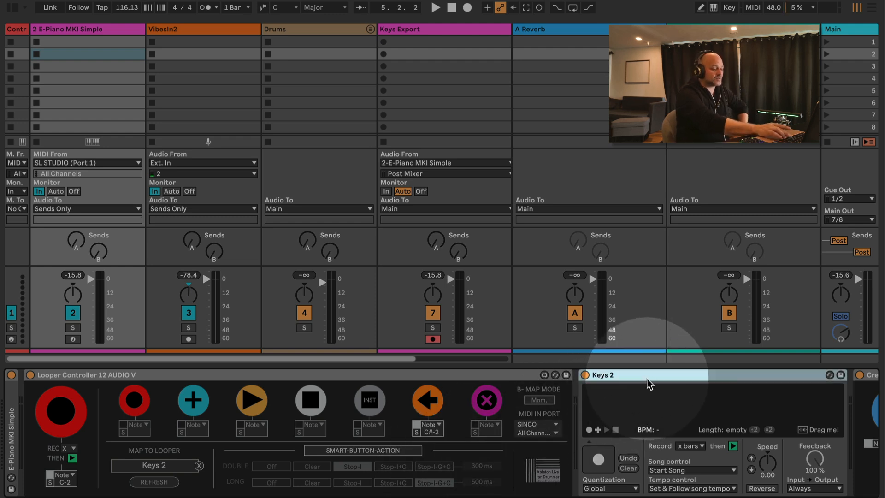
{"action": "key", "text": "ctrl+m"}
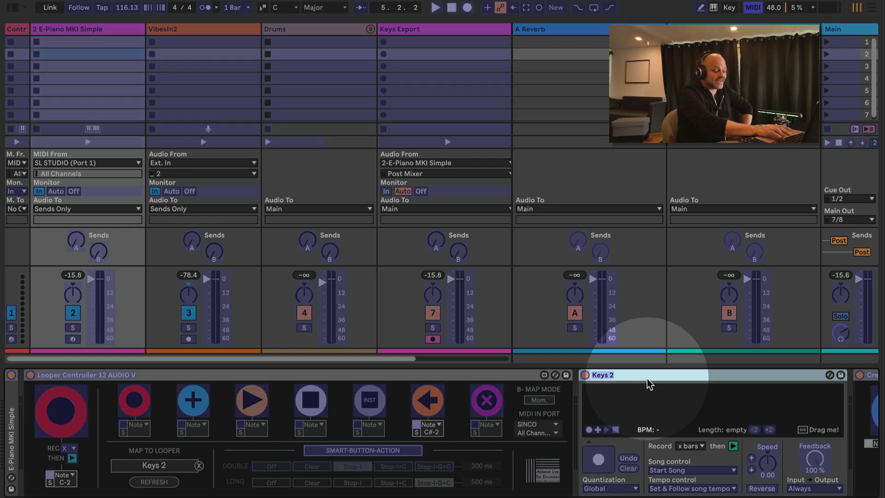
{"action": "key", "text": "ctrl+m"}
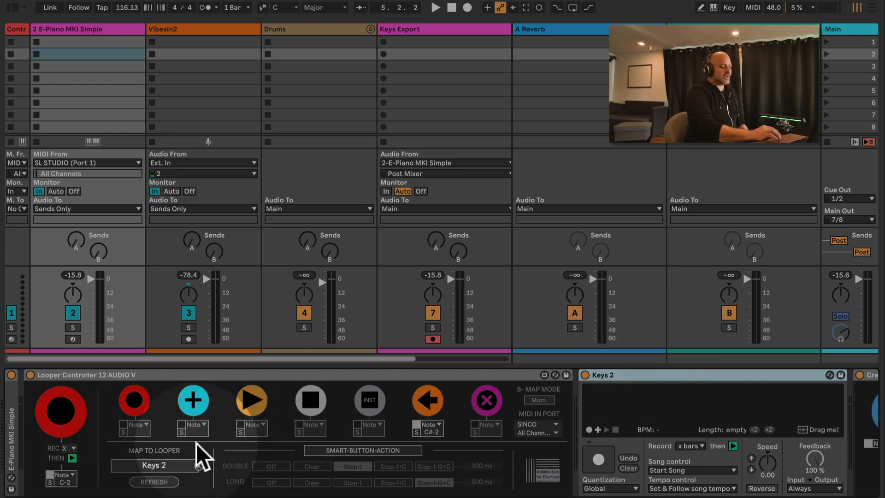
Step: Switch off the MIDI assignment of the large record button, and try toggling the assignments of the overdub and INST buttons
{"action": "left_click", "coordinate": [49, 475]}
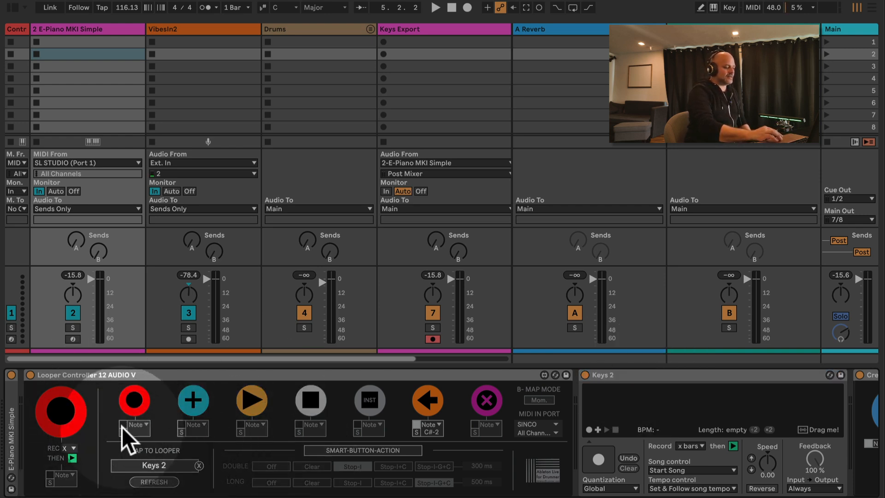
{"action": "left_click", "coordinate": [181, 425]}
{"action": "left_click", "coordinate": [181, 424]}
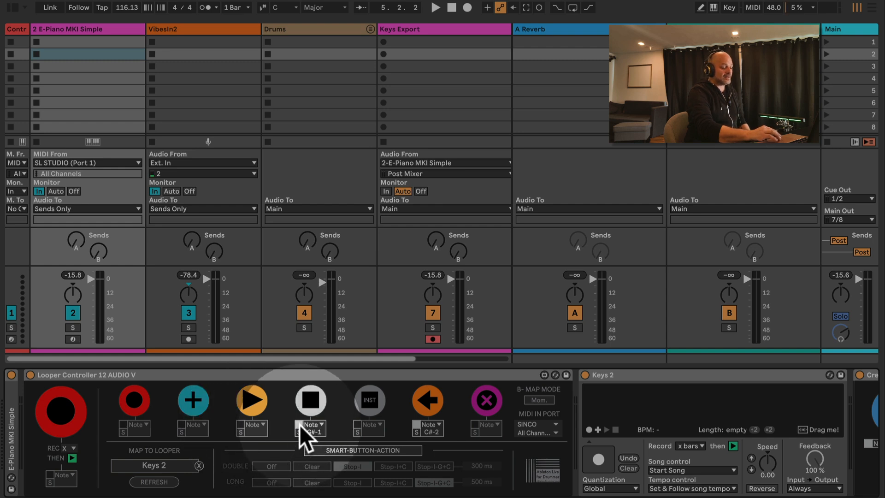
{"action": "left_click", "coordinate": [355, 424]}
{"action": "left_click", "coordinate": [355, 424]}
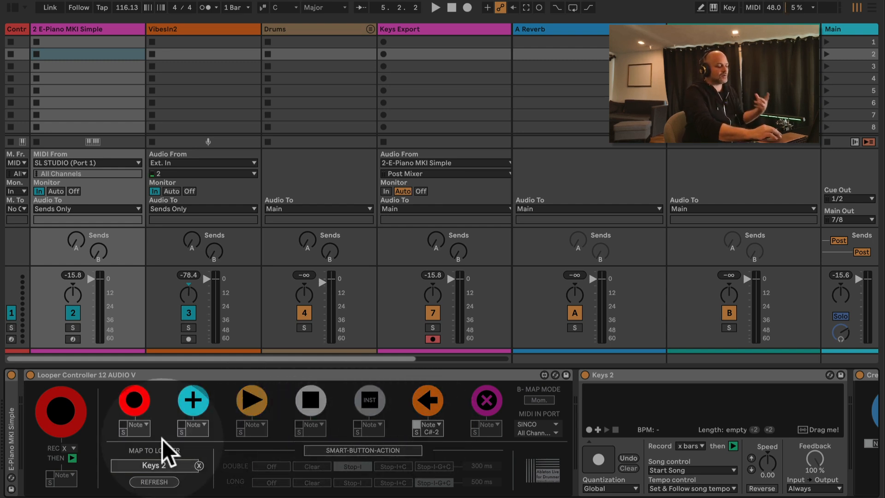
Step: Switch the large record button's MIDI assignment back on, view its Note and CC# type options, and switch the assignment off again
{"action": "left_click", "coordinate": [50, 475]}
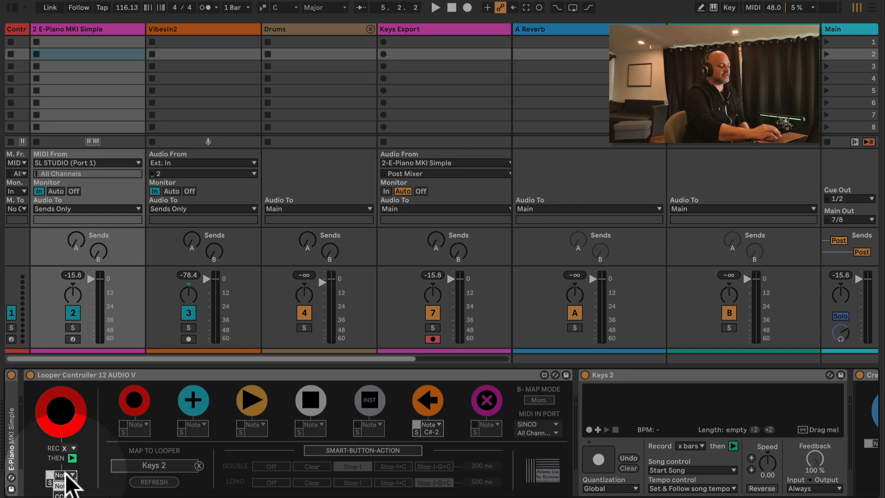
{"action": "left_click", "coordinate": [65, 475]}
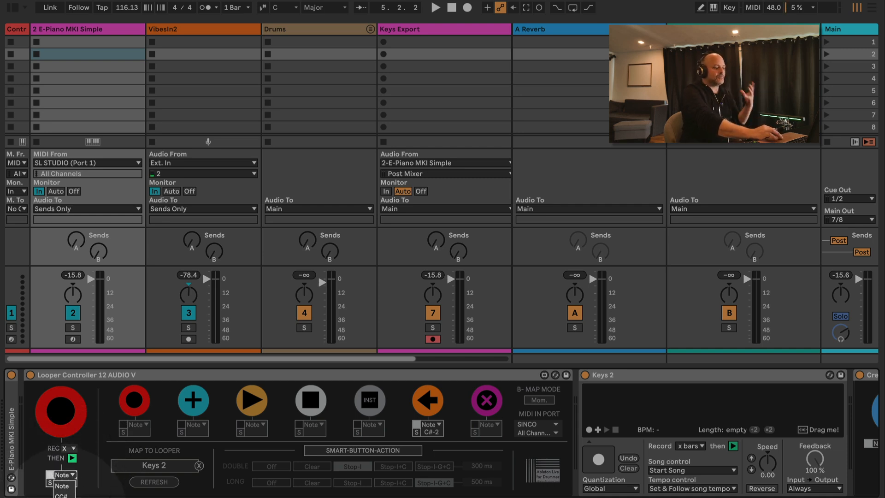
{"action": "left_click", "coordinate": [68, 476]}
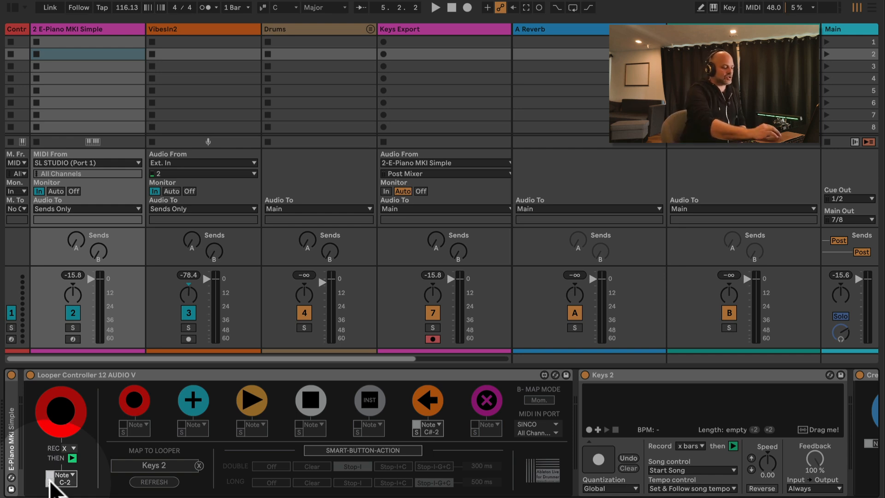
{"action": "left_click", "coordinate": [50, 474]}
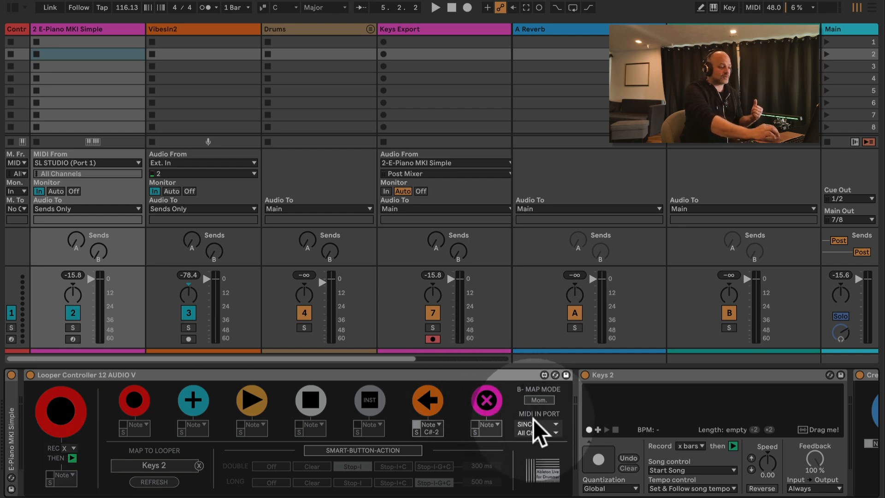
Step: Map the Looper Controller on the VibesIn2 track to the Vibes looper
{"action": "left_click", "coordinate": [223, 27]}
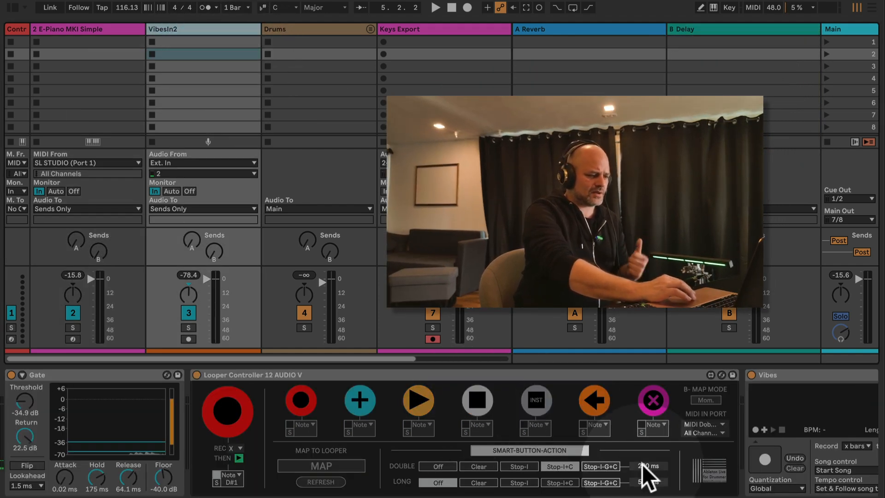
{"action": "scroll", "coordinate": [642, 464], "scroll_direction": "right", "scroll_amount": 5}
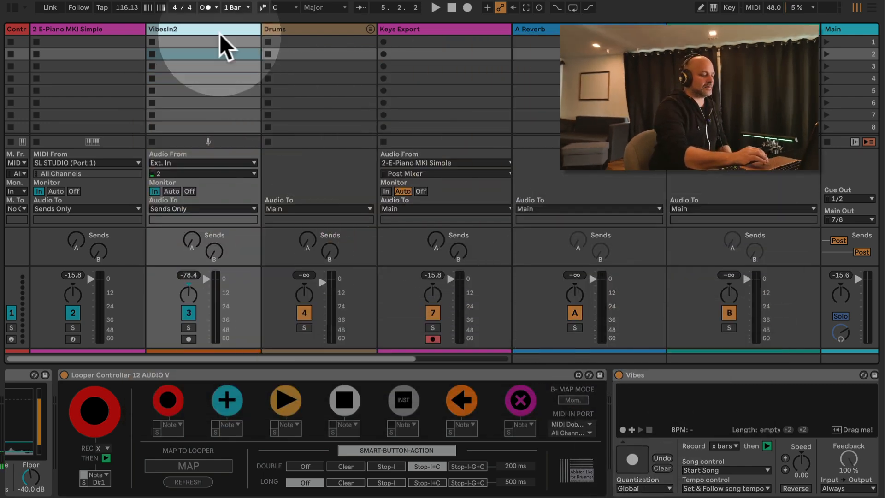
{"action": "scroll", "coordinate": [322, 441], "scroll_direction": "right", "scroll_amount": 2}
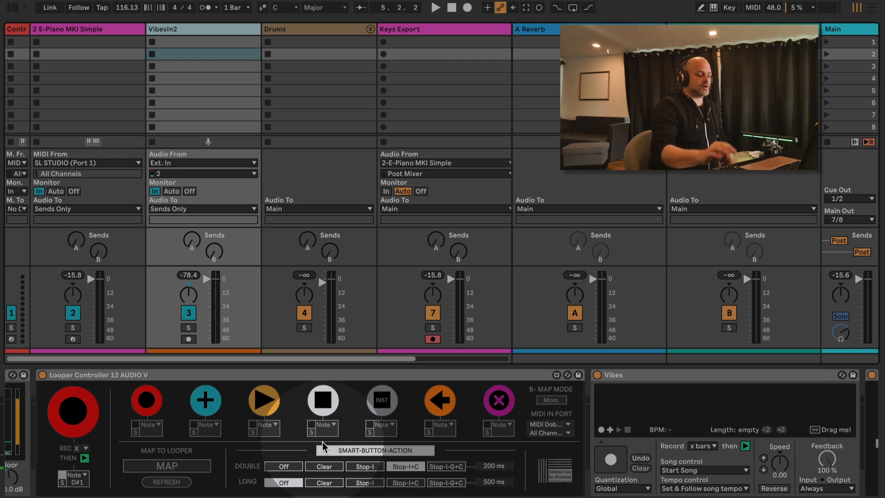
{"action": "left_click", "coordinate": [202, 470]}
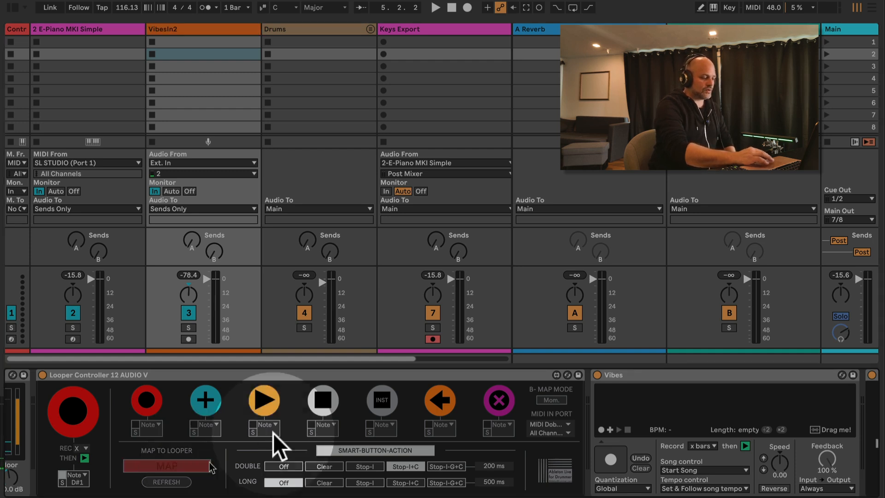
{"action": "left_click", "coordinate": [599, 375]}
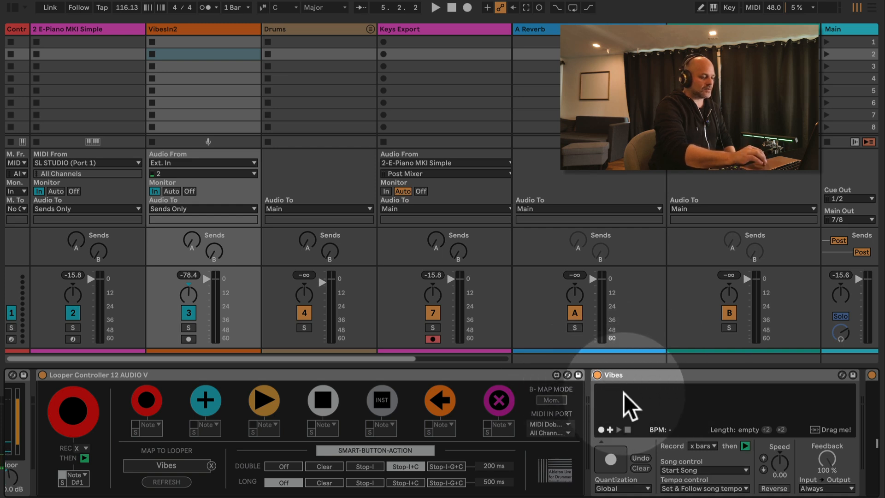
Step: Review the controller's MIDI input port choices and check the Track option for MIDI Dobrynya Pocket in the Link, Tempo & MIDI settings
{"action": "left_click", "coordinate": [556, 425]}
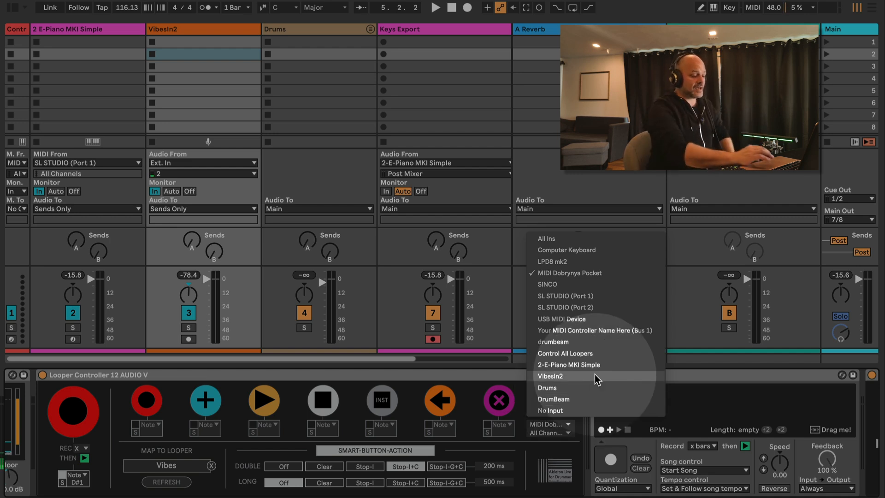
{"action": "left_click", "coordinate": [580, 177]}
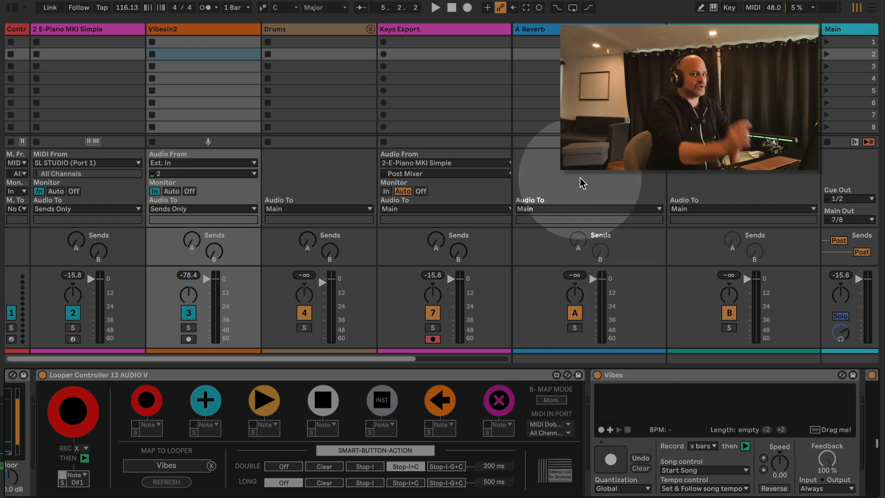
{"action": "key", "text": "super+comma"}
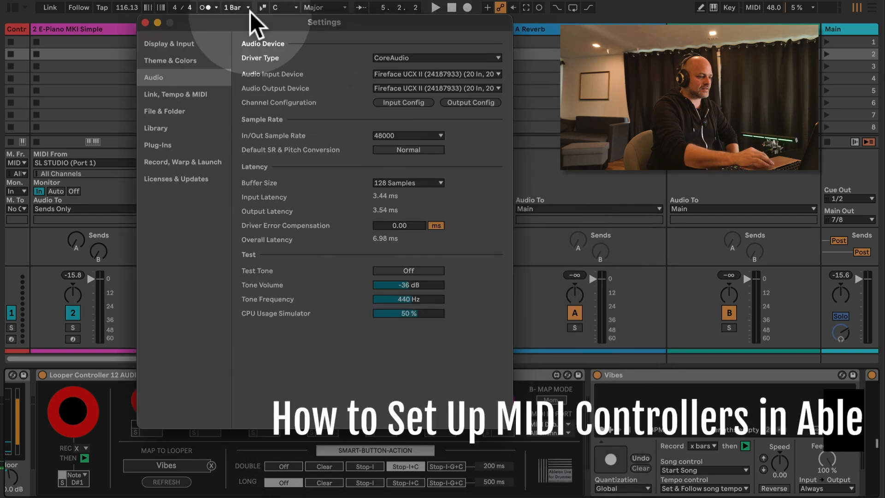
{"action": "left_click_drag", "start_coordinate": [250, 14], "coordinate": [142, 10]}
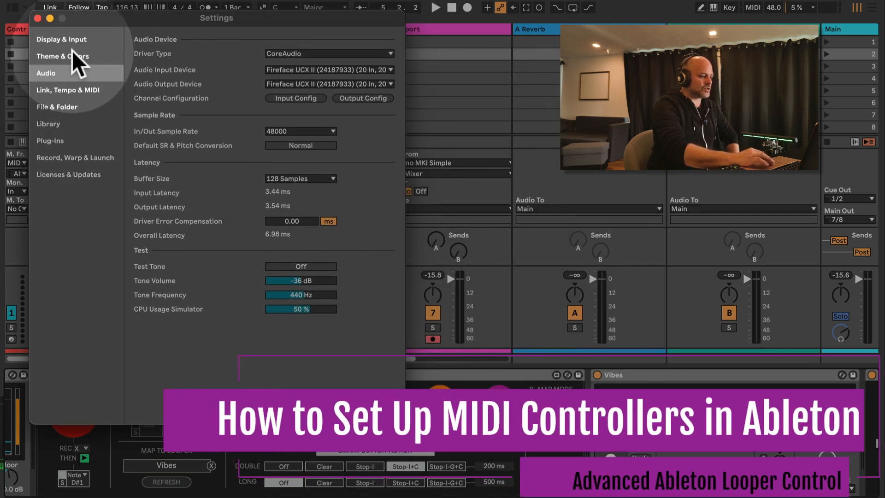
{"action": "left_click", "coordinate": [79, 90]}
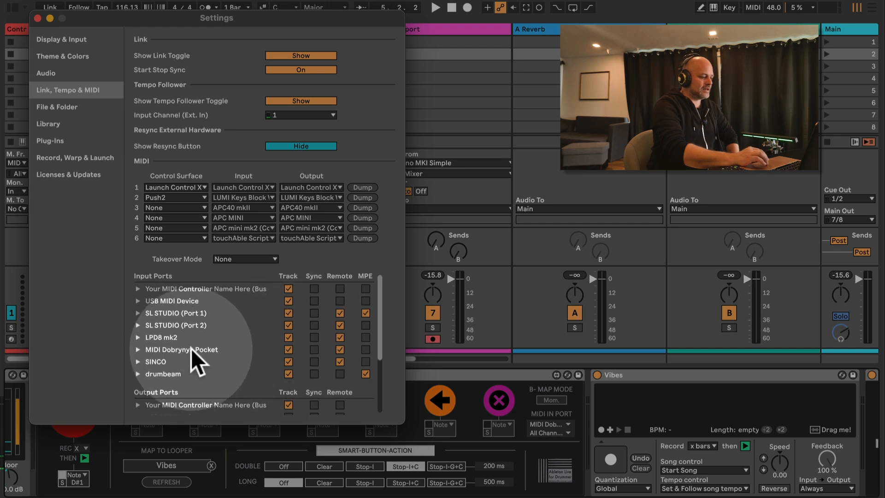
{"action": "left_click", "coordinate": [288, 349]}
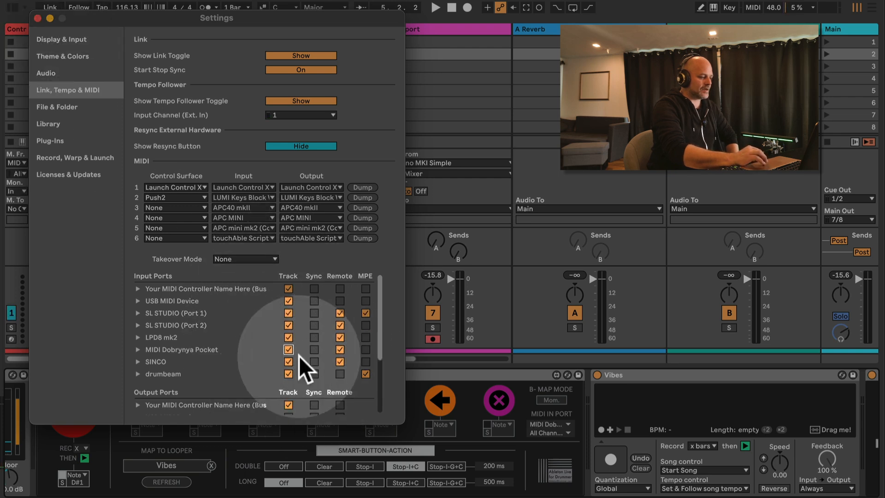
{"action": "left_click", "coordinate": [38, 17]}
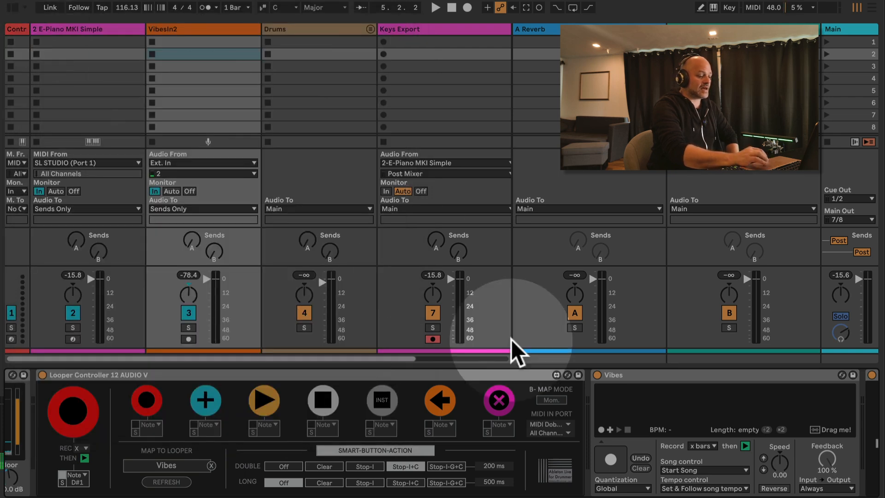
Step: Choose MIDI Dobrynya Pocket as the Vibes controller's MIDI input port, keep all channels, and assign note D#1 to the large record button
{"action": "left_click", "coordinate": [554, 424]}
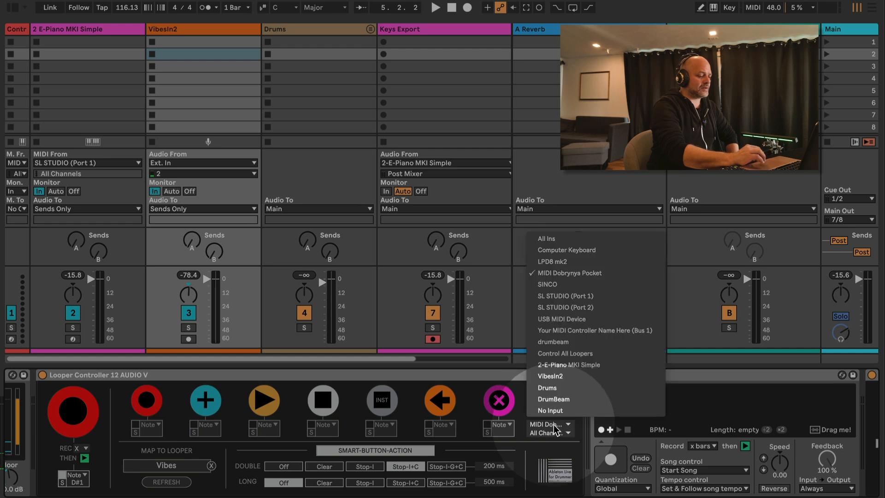
{"action": "left_click", "coordinate": [585, 275]}
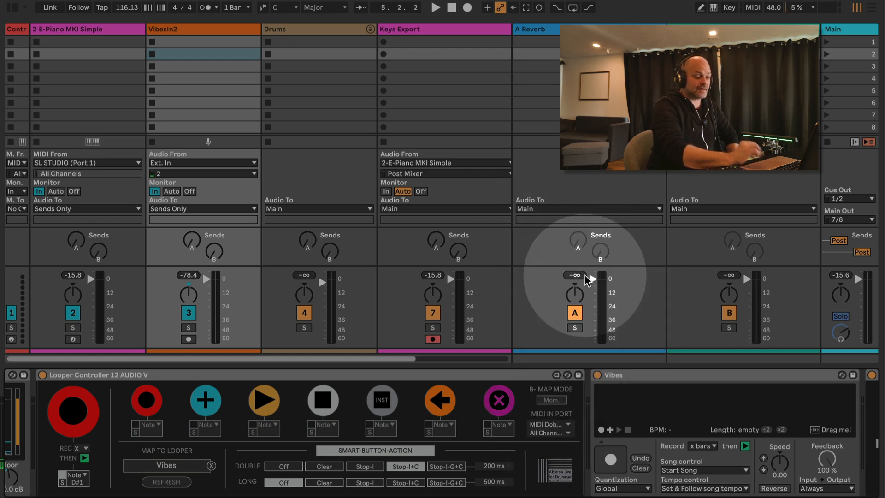
{"action": "left_click", "coordinate": [553, 432]}
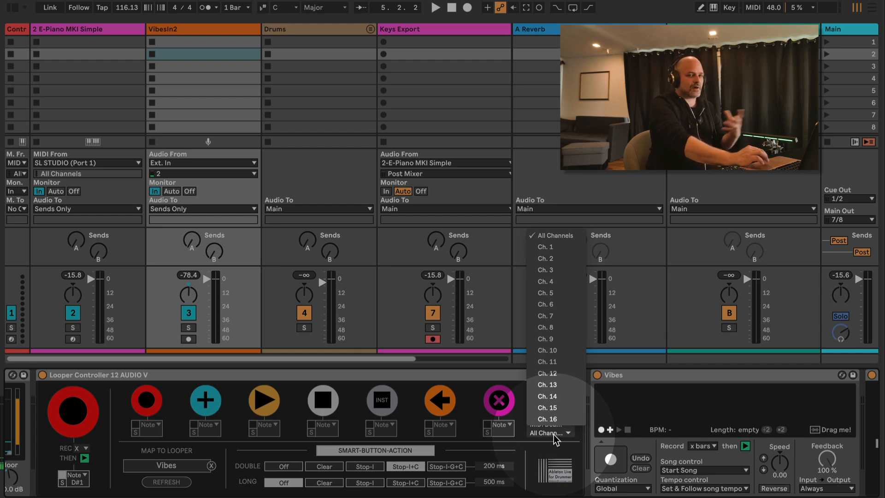
{"action": "left_click", "coordinate": [554, 434]}
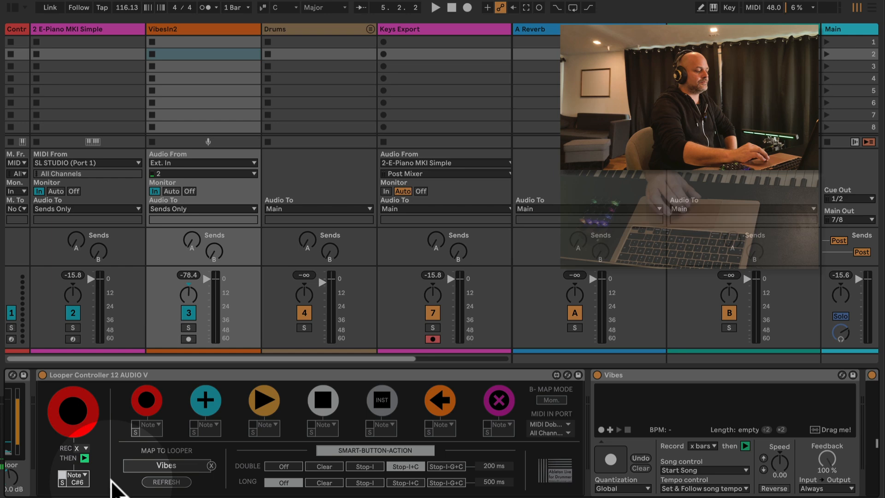
{"action": "left_click", "coordinate": [74, 482]}
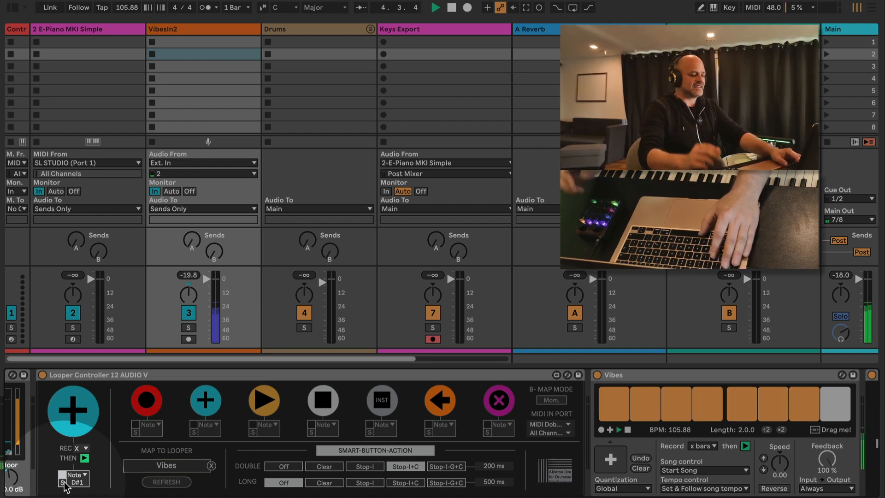
Step: Stop playback and put the Vibes looper into overdub from the controller's large smart button
{"action": "key", "text": "space"}
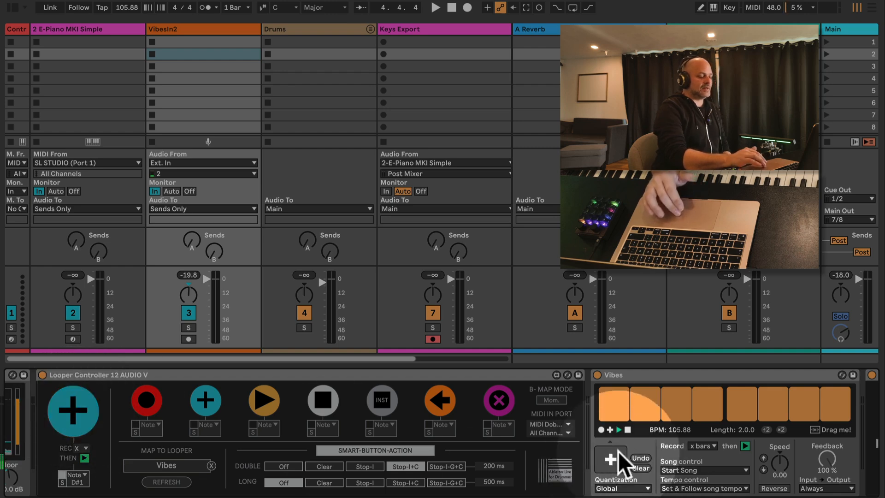
{"action": "left_click", "coordinate": [83, 415]}
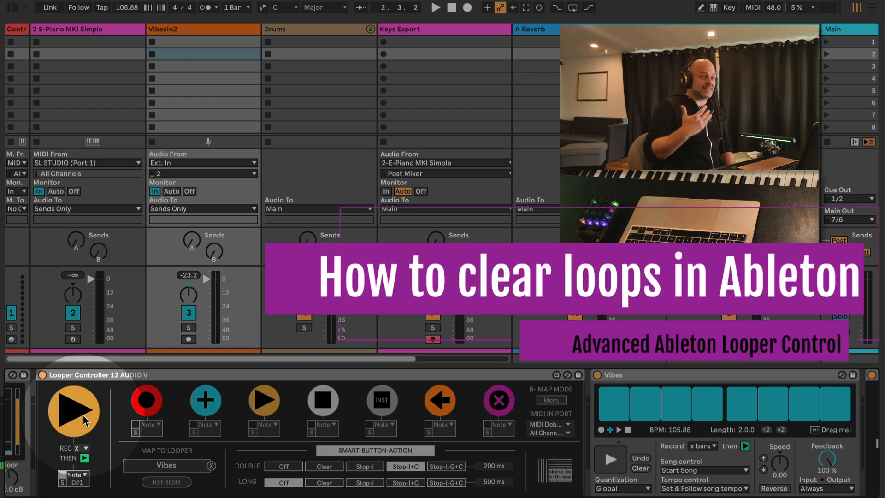
Step: Toggle the controller's Smart-Button-Action off and back on twice
{"action": "left_click", "coordinate": [413, 451]}
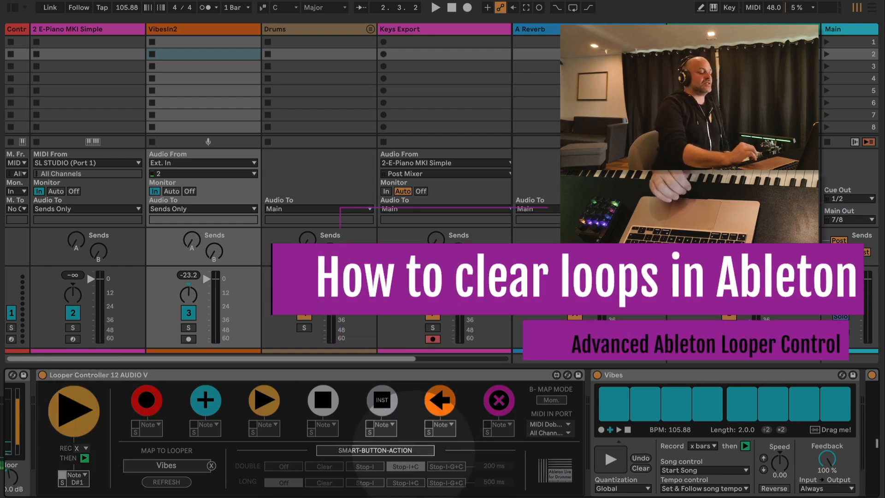
{"action": "left_click", "coordinate": [413, 451]}
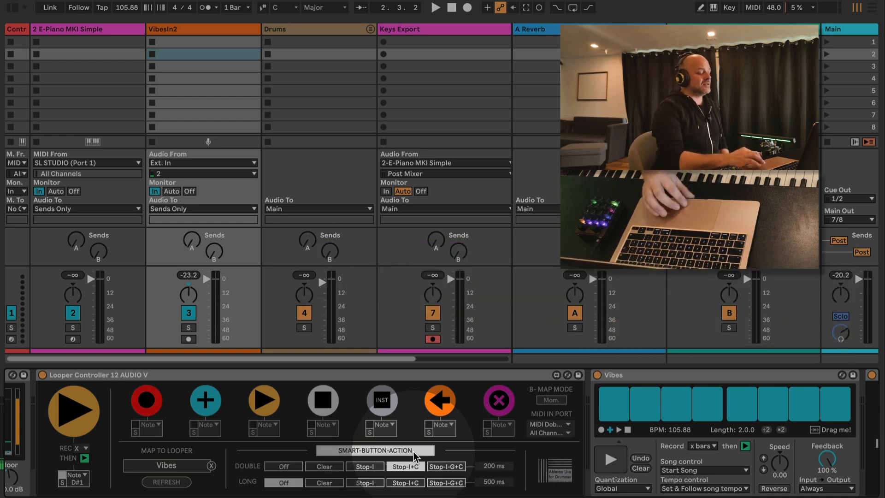
{"action": "left_click", "coordinate": [414, 451]}
{"action": "left_click", "coordinate": [414, 451]}
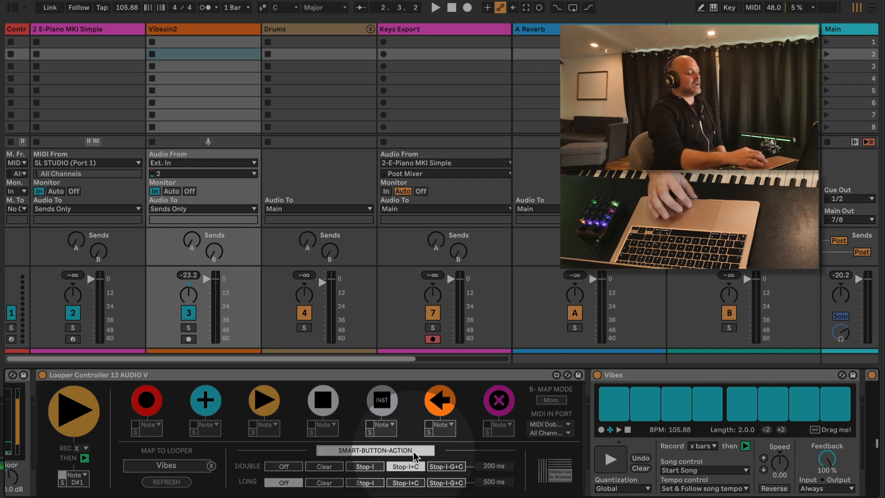
Step: Switch the Double smart-button action off and set its detection time to 300 ms
{"action": "left_click", "coordinate": [283, 464]}
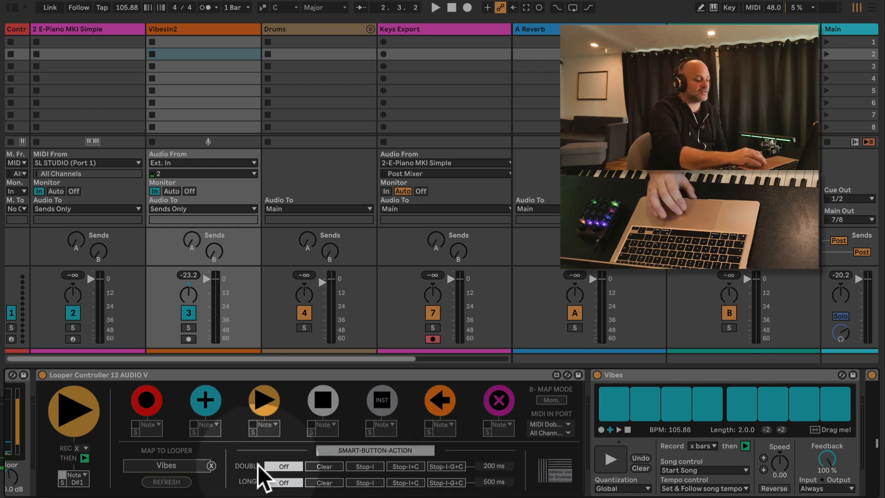
{"action": "left_click", "coordinate": [505, 465]}
{"action": "type", "text": "300"}
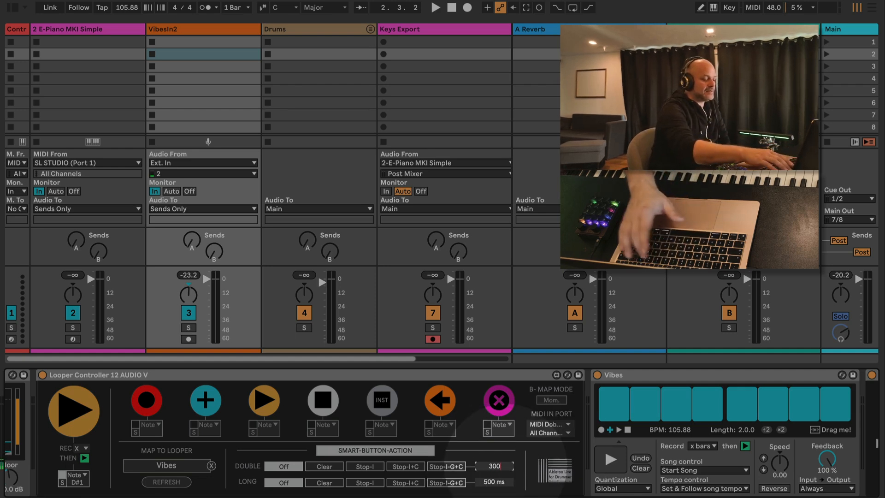
{"action": "key", "text": "Return"}
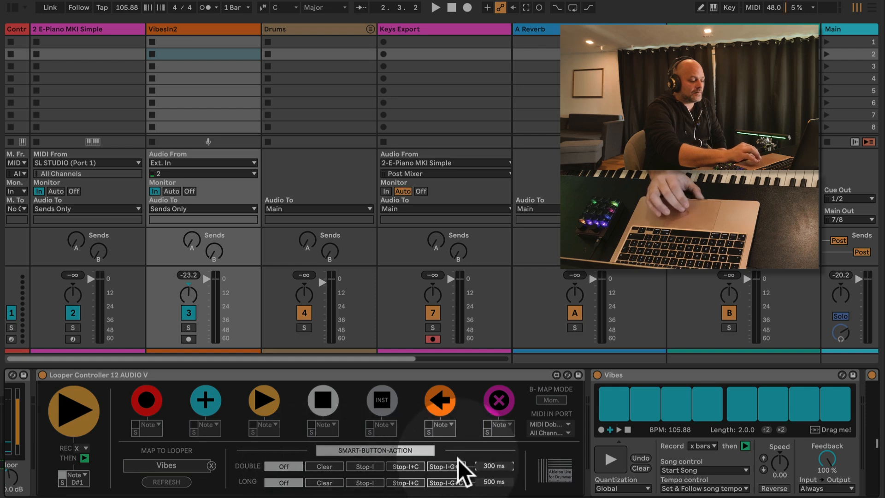
Step: Set the Double smart-button action to Clear with a detection time of 350 ms
{"action": "left_click", "coordinate": [320, 467]}
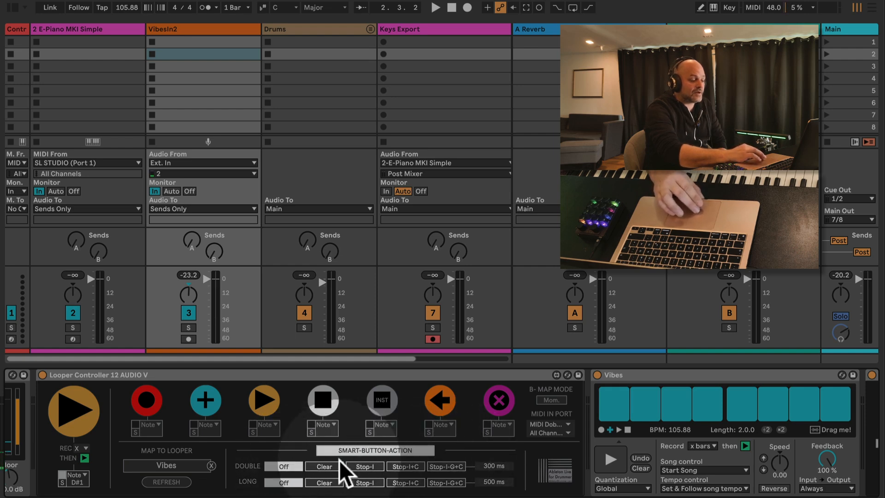
{"action": "left_click", "coordinate": [383, 449]}
{"action": "left_click", "coordinate": [383, 449]}
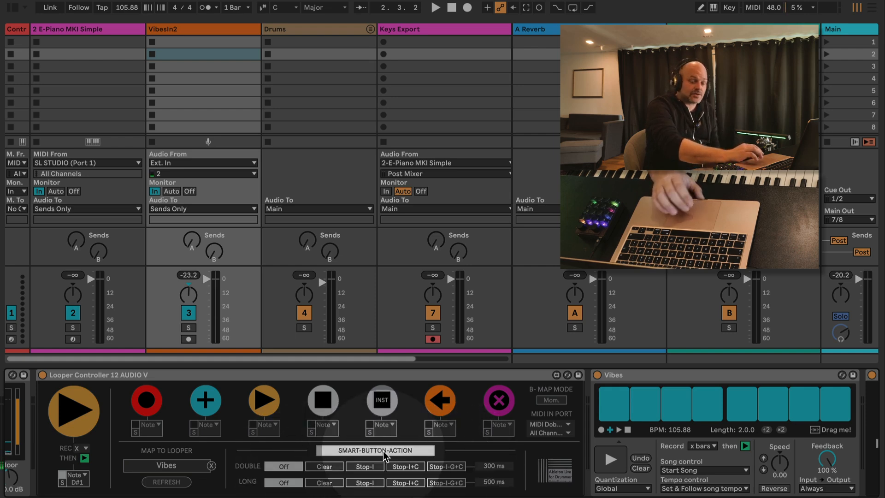
{"action": "left_click", "coordinate": [324, 466]}
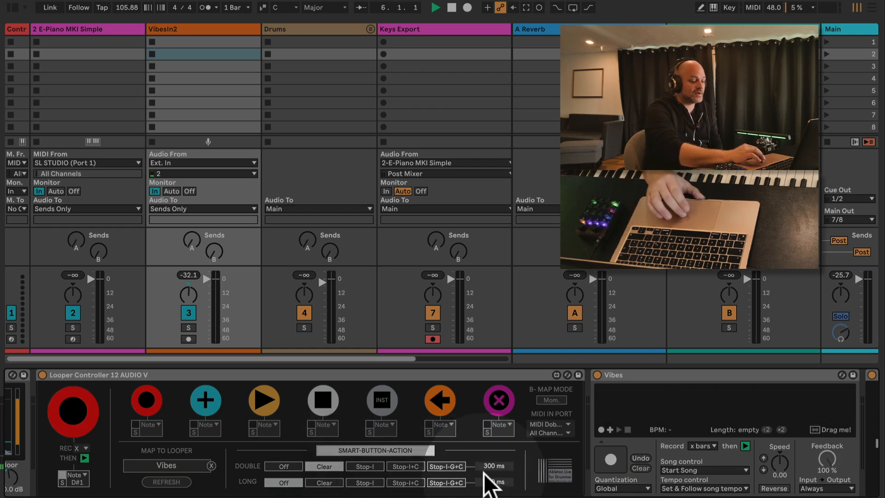
{"action": "left_click", "coordinate": [497, 466]}
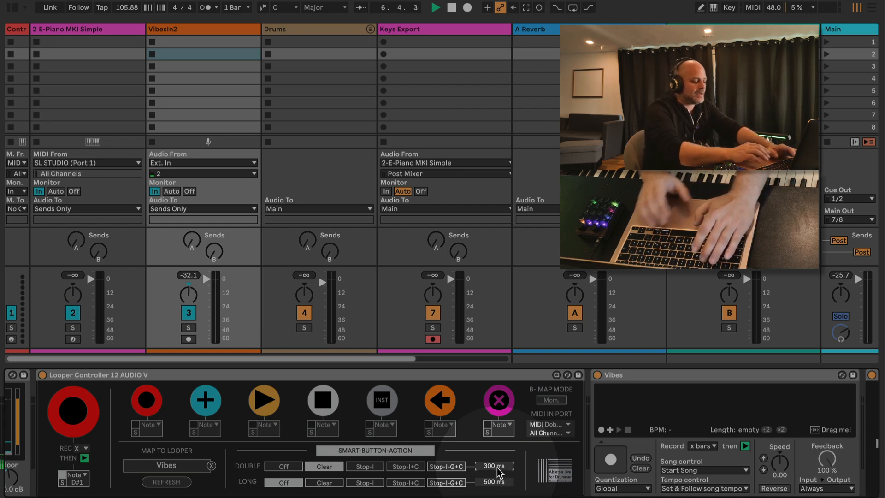
{"action": "type", "text": "350"}
{"action": "key", "text": "Return"}
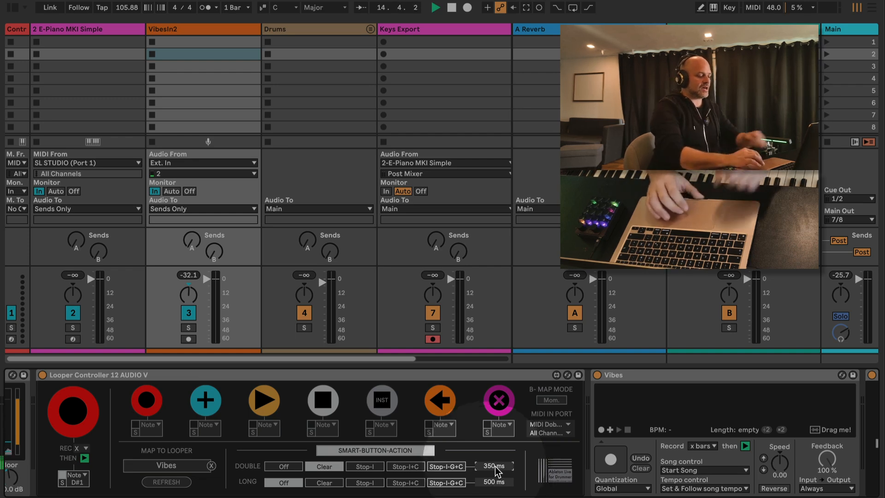
Step: Set the Double smart-button action to Stop-I and stop the loop recorded in the Vibes looper
{"action": "left_click", "coordinate": [366, 466]}
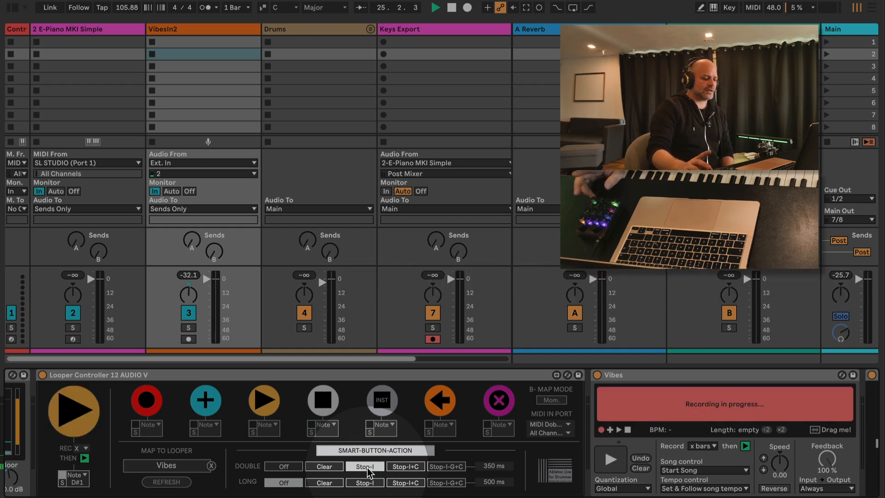
{"action": "left_click", "coordinate": [627, 430]}
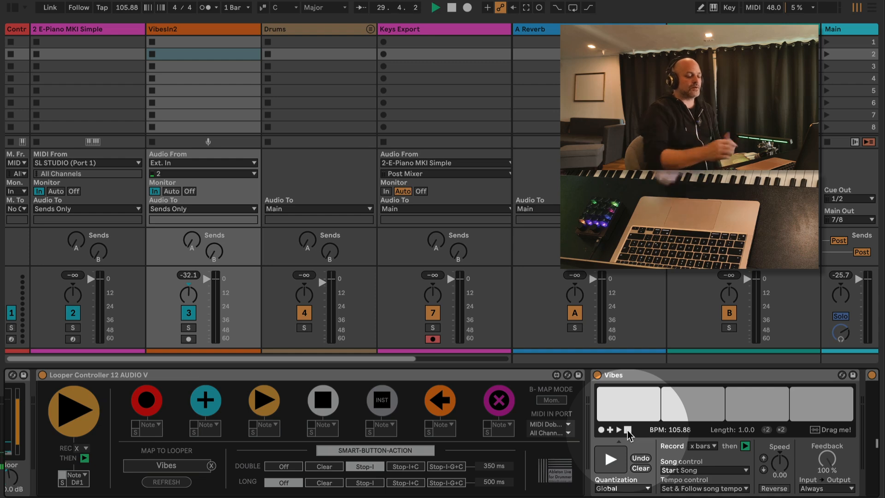
Step: Review the Quantization options of the Vibes looper, leaving it on Global
{"action": "left_click", "coordinate": [630, 488]}
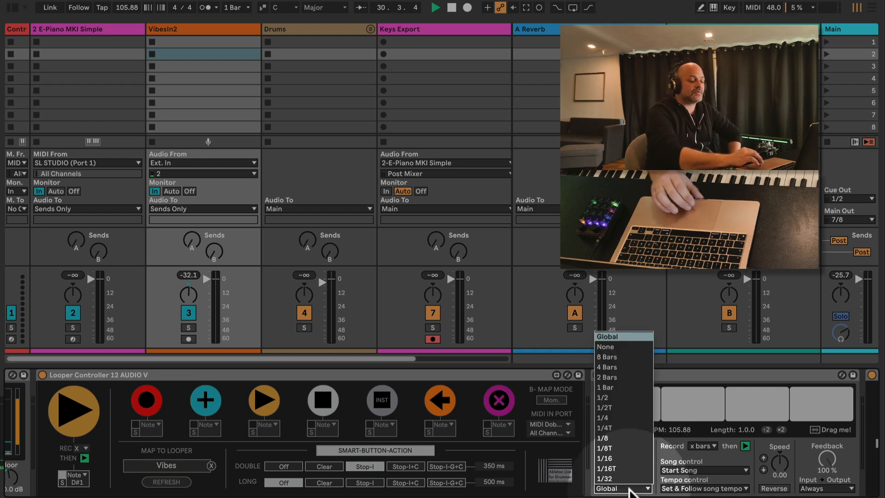
{"action": "left_click", "coordinate": [629, 489]}
{"action": "left_click", "coordinate": [630, 489]}
{"action": "left_click", "coordinate": [629, 489]}
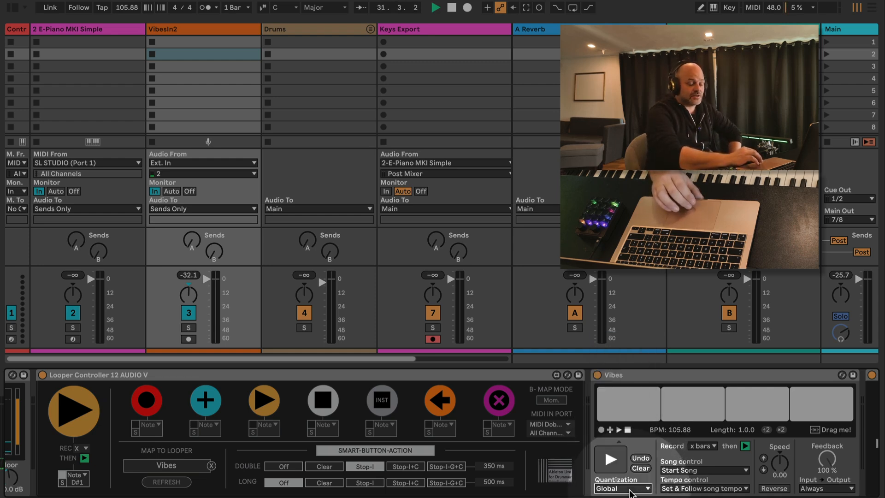
{"action": "left_click", "coordinate": [630, 489]}
{"action": "left_click", "coordinate": [629, 489]}
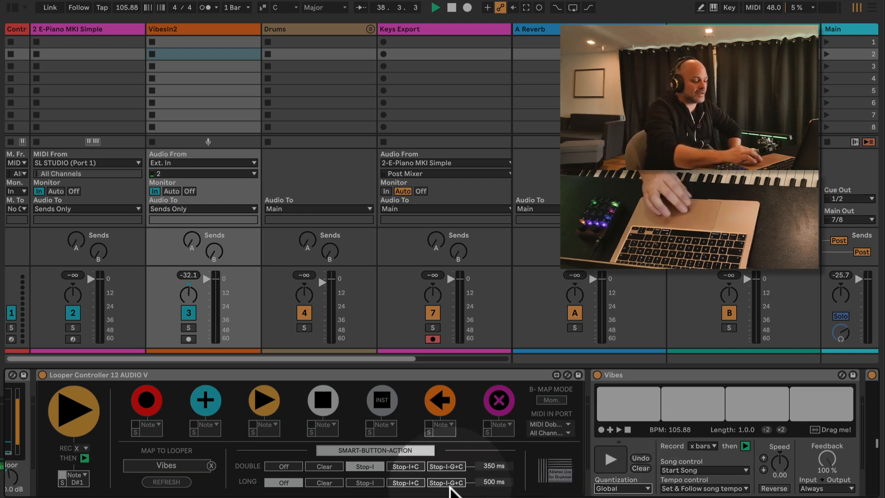
Step: Try Stop-I+C as the Double action with the Vibes looper, and switch the Double action to Stop-I-G+C
{"action": "left_click", "coordinate": [413, 466]}
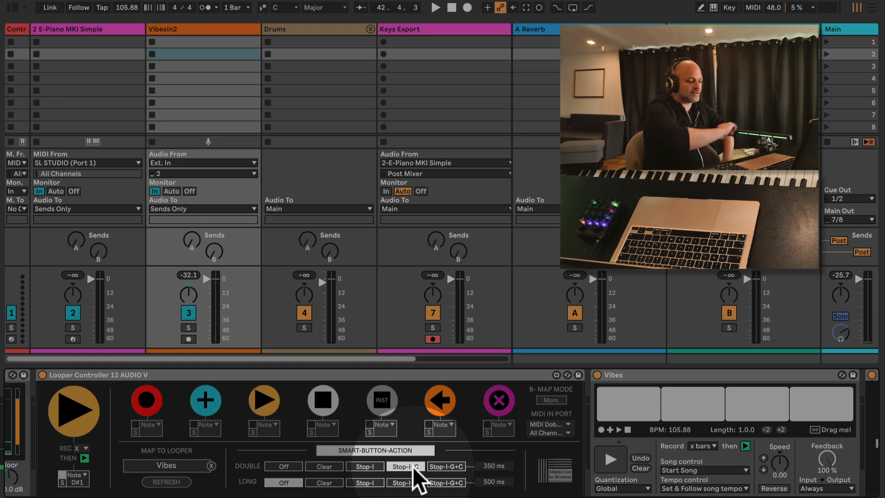
{"action": "left_click", "coordinate": [611, 459]}
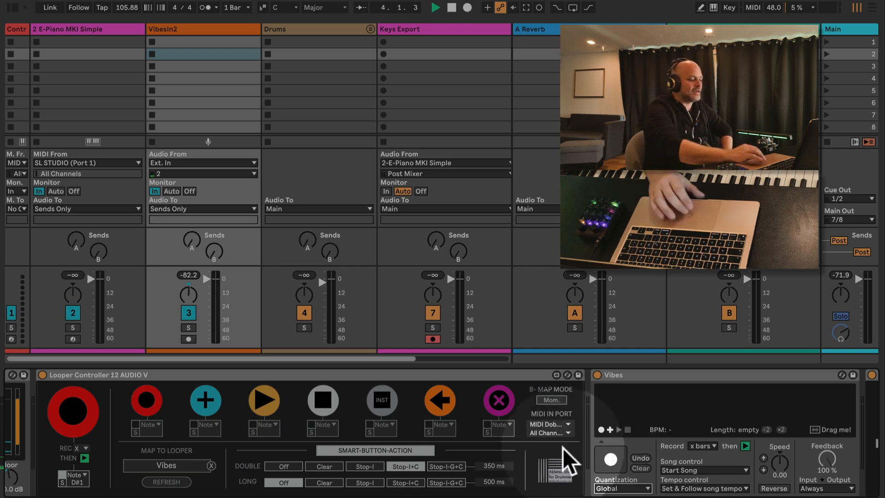
{"action": "left_click", "coordinate": [447, 467]}
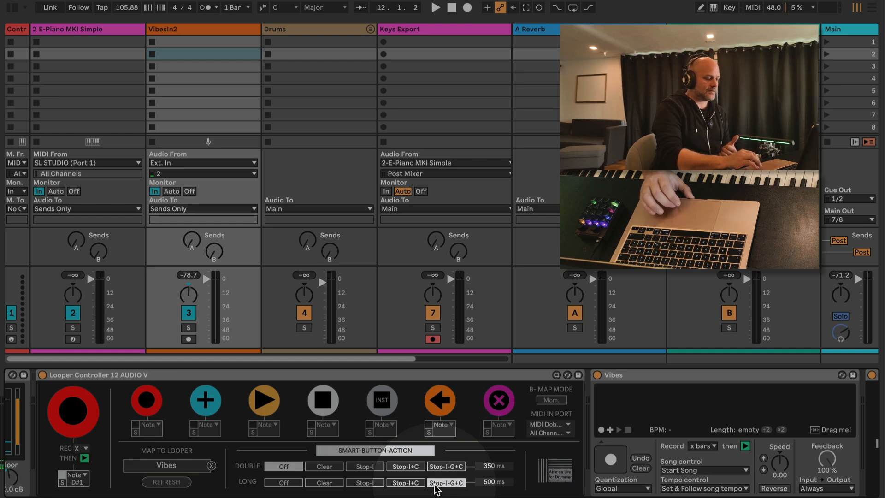
Step: Assign note C-2 to the large record button on the E-Piano track's controller, and stop and clear the Keys 2 loop
{"action": "left_click", "coordinate": [107, 30]}
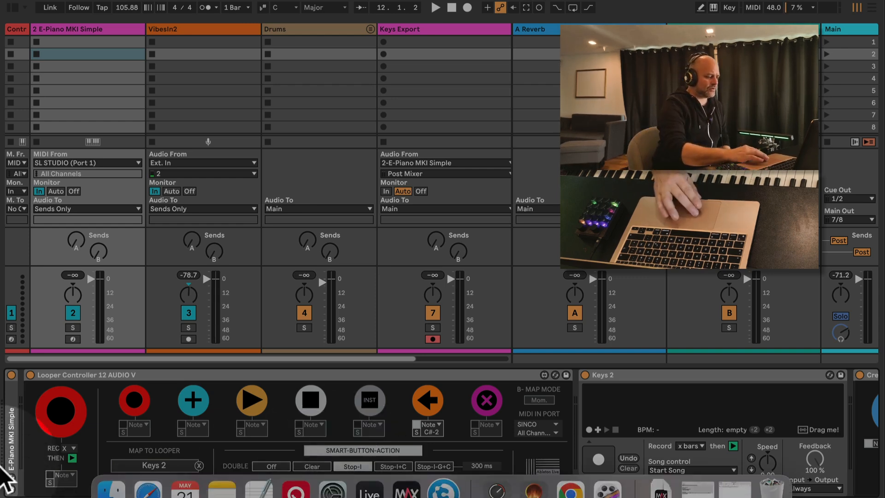
{"action": "left_click", "coordinate": [50, 475]}
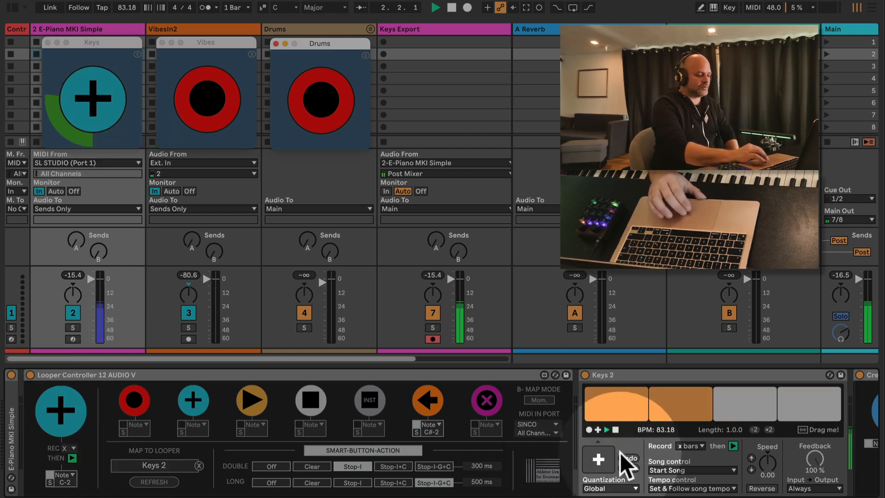
{"action": "left_click", "coordinate": [326, 397]}
{"action": "left_click", "coordinate": [483, 398]}
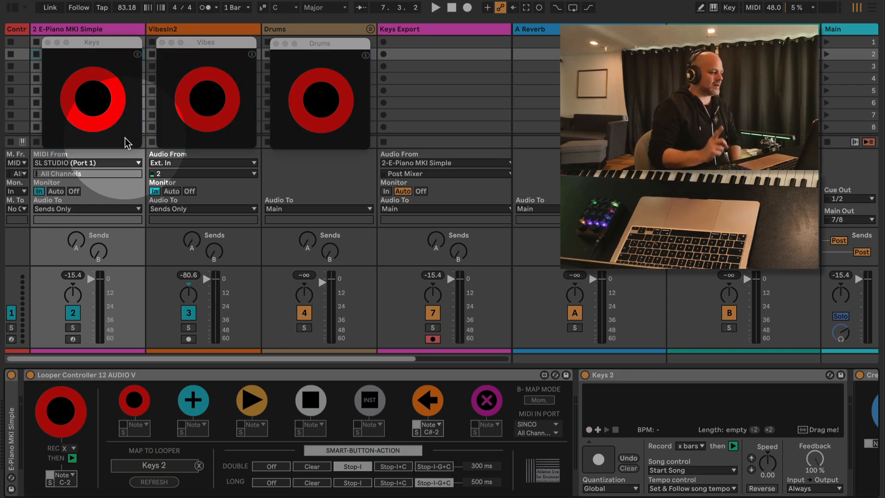
Step: Start and stop playback twice to check the backgrounds of the Keys, Vibes and Drums looper windows
{"action": "key", "text": "space"}
{"action": "key", "text": "space"}
{"action": "key", "text": "space"}
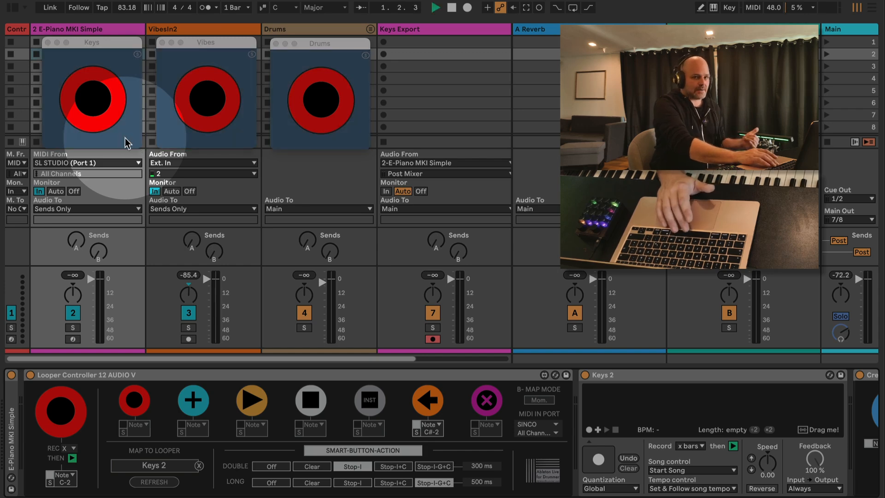
{"action": "key", "text": "space"}
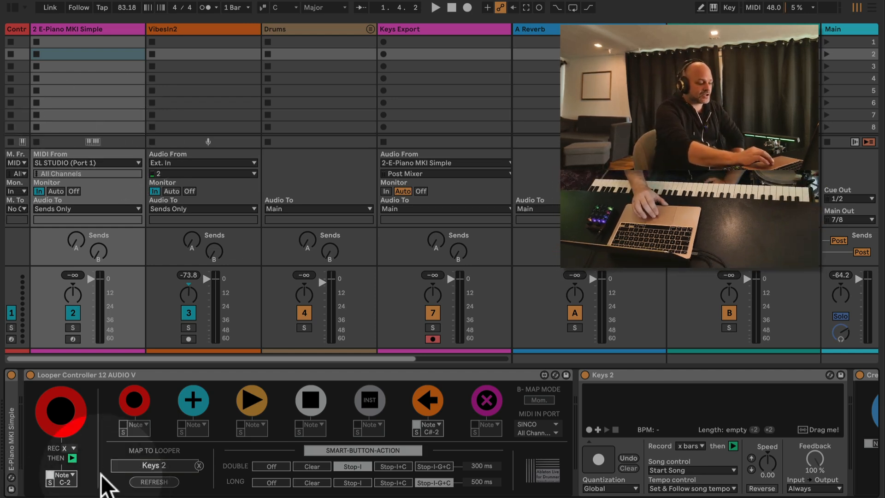
Step: Toggle the Keys 2 controller's after-record mode between overdub and play twice, ending on play
{"action": "left_click", "coordinate": [71, 458]}
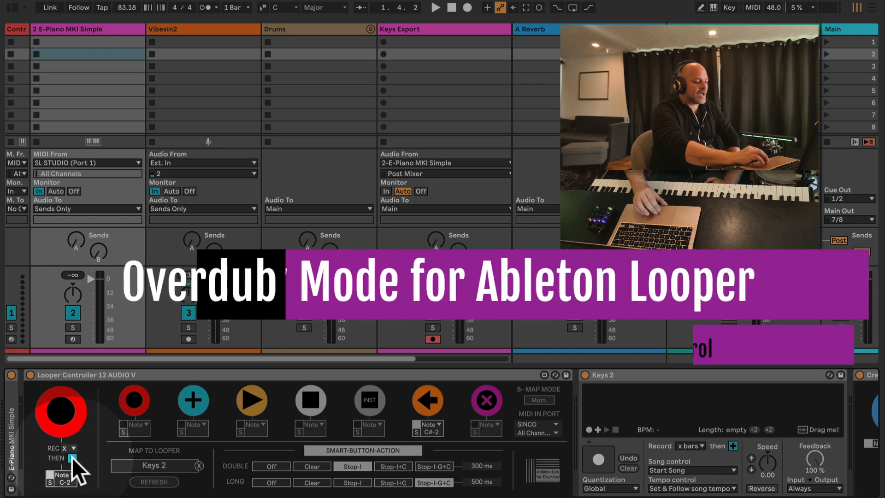
{"action": "left_click", "coordinate": [72, 458]}
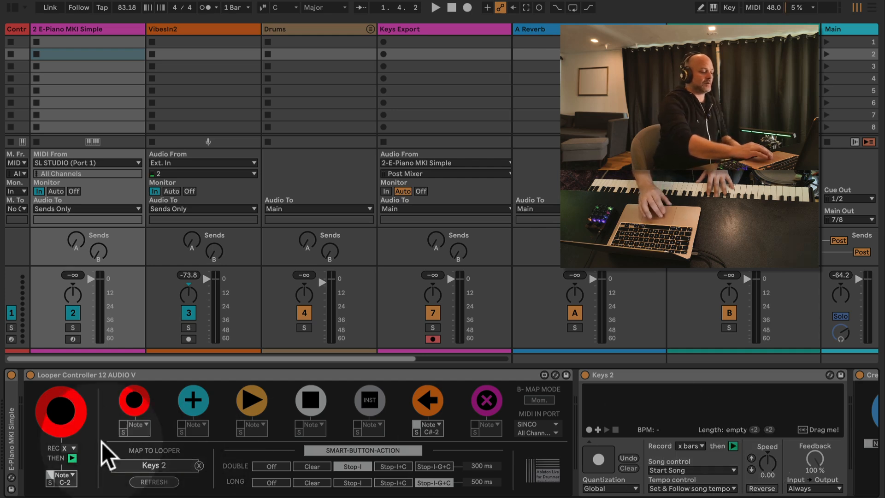
{"action": "left_click", "coordinate": [73, 458]}
{"action": "left_click", "coordinate": [73, 458]}
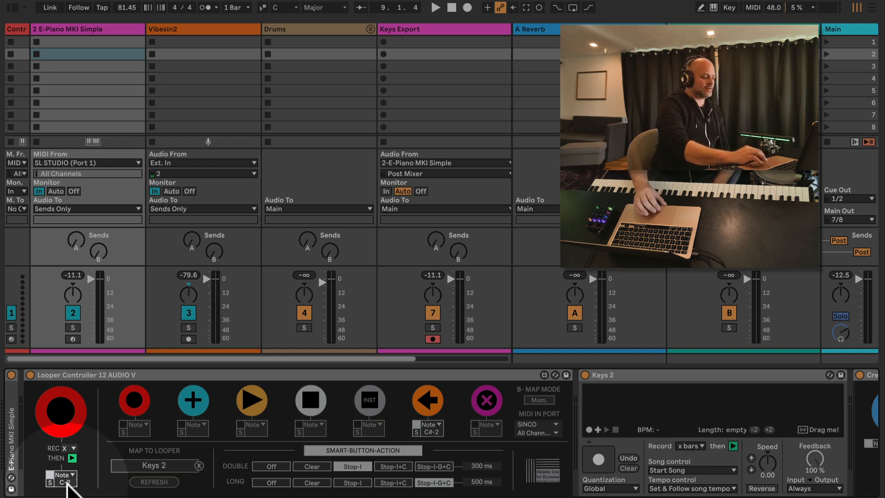
Step: Set the MIDI message type of the Keys 2 controller's large record button to PRG
{"action": "left_click", "coordinate": [63, 474]}
{"action": "left_click", "coordinate": [66, 497]}
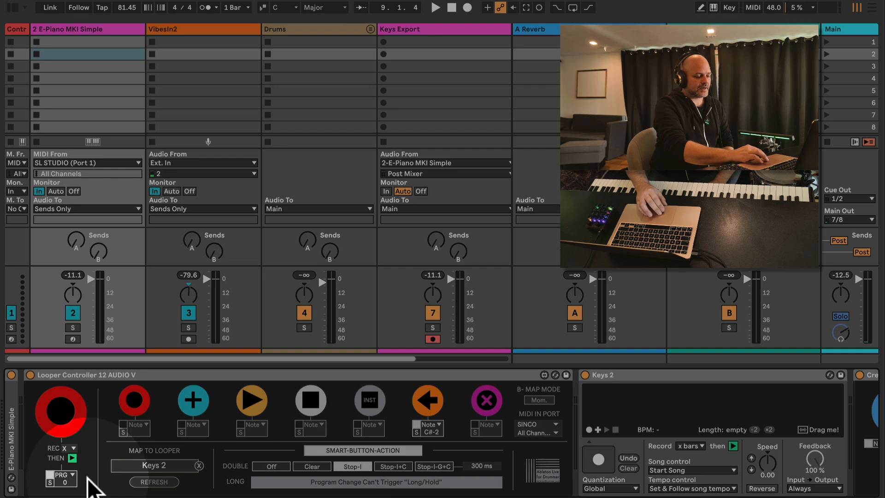
Step: Switch off the Keys 2 controller's smart-button action and set the large record button's MIDI message type to Note
{"action": "left_click", "coordinate": [386, 450]}
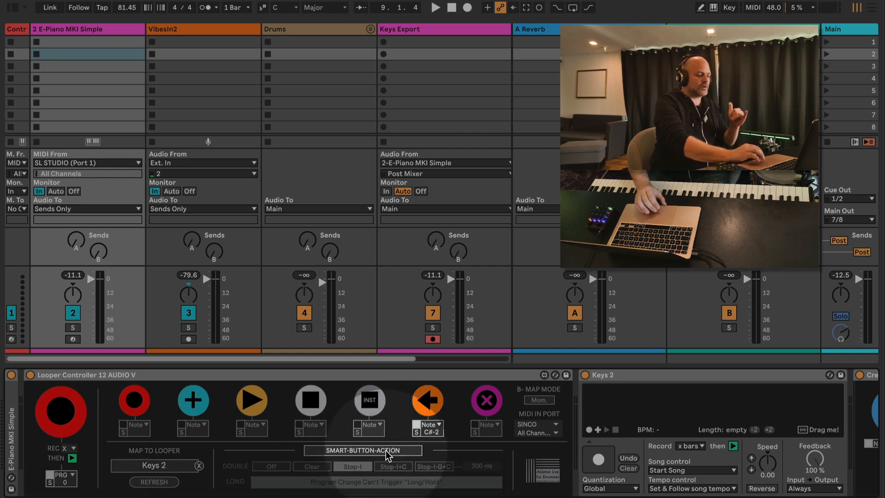
{"action": "left_click", "coordinate": [72, 474]}
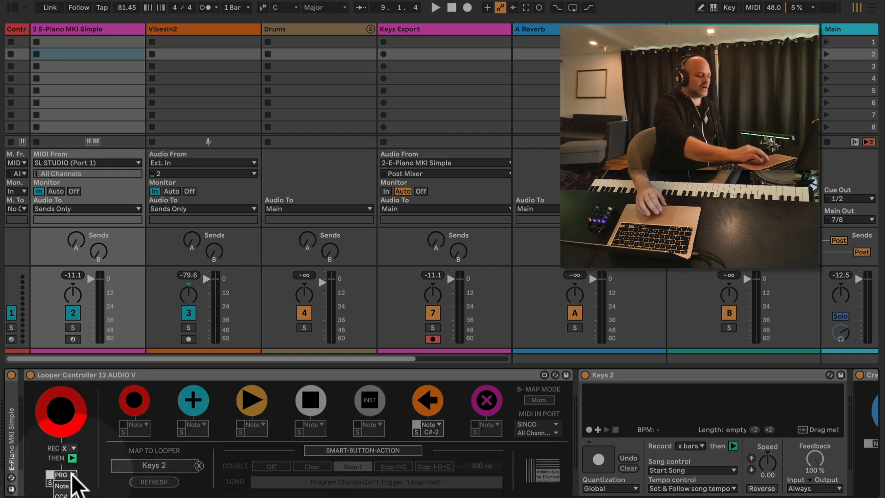
{"action": "left_click", "coordinate": [65, 486]}
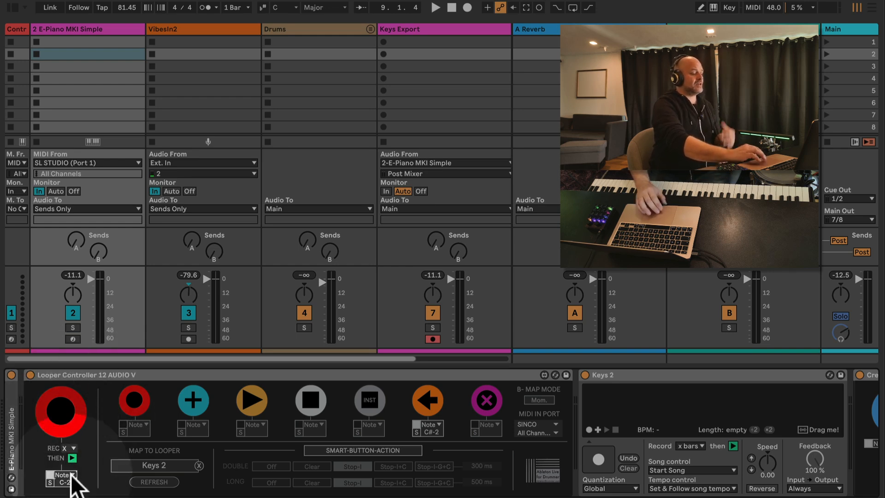
Step: Set the controller's record length to 2 bars and check the Keys 2 looper's own record-length options
{"action": "left_click", "coordinate": [73, 448]}
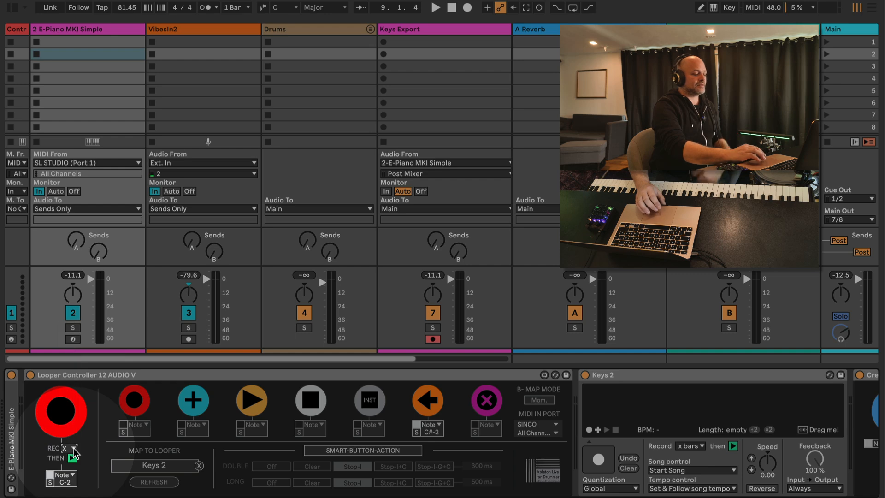
{"action": "left_click", "coordinate": [70, 339]}
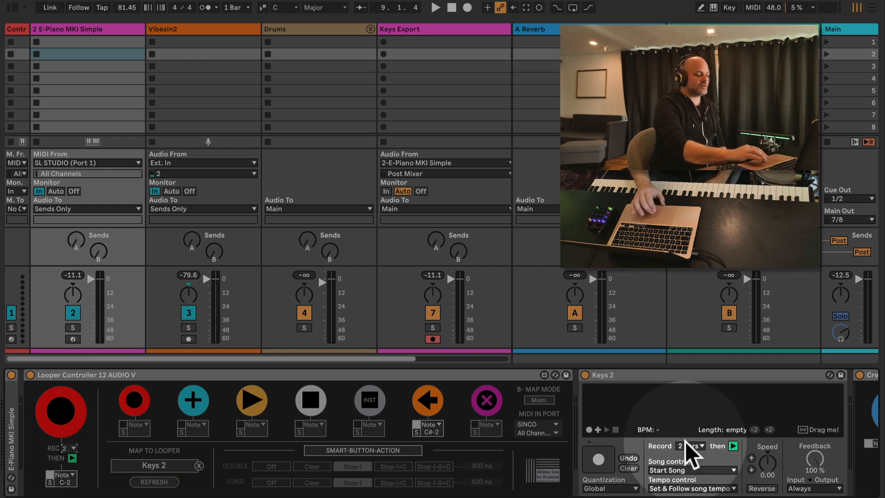
{"action": "left_click", "coordinate": [695, 445]}
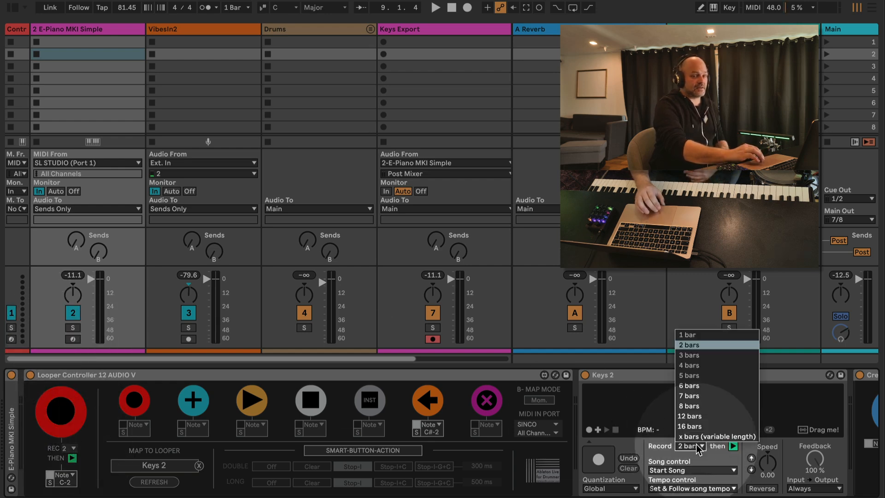
{"action": "left_click", "coordinate": [699, 447]}
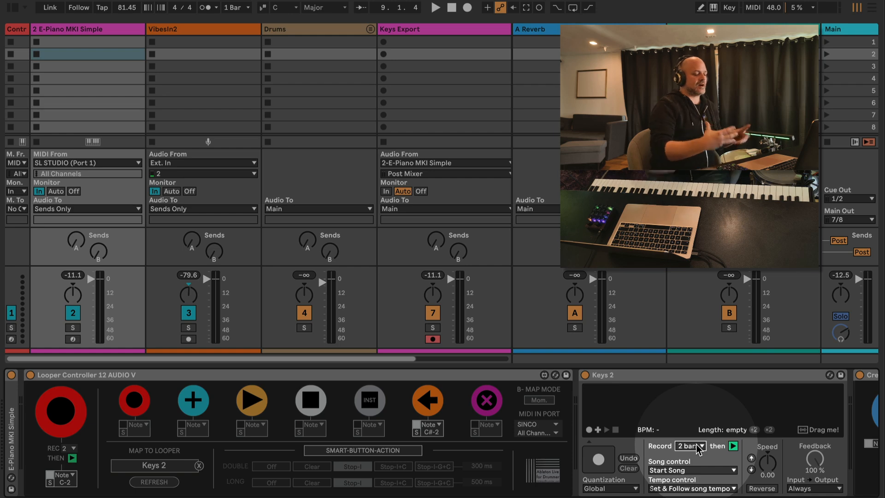
Step: Toggle the controller's after-record mode to overdub and back to play, and set the record length back to X bars
{"action": "left_click", "coordinate": [73, 458]}
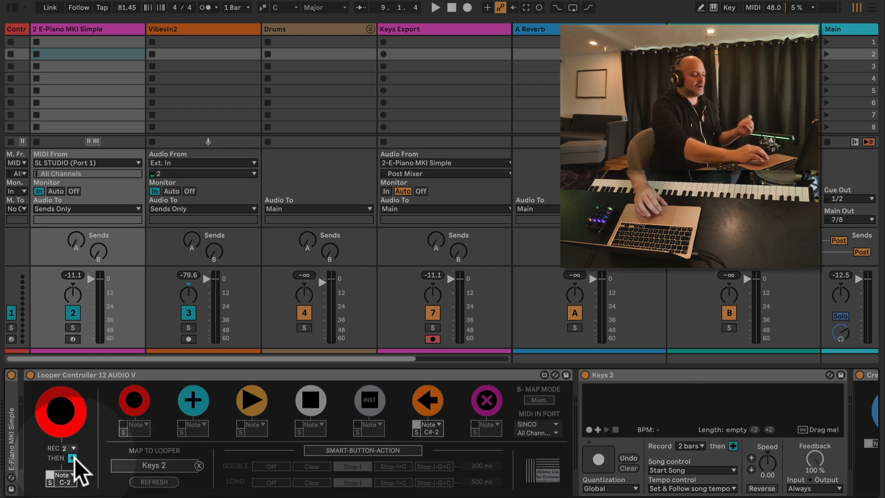
{"action": "left_click", "coordinate": [72, 458]}
{"action": "left_click", "coordinate": [74, 448]}
{"action": "left_click", "coordinate": [74, 448]}
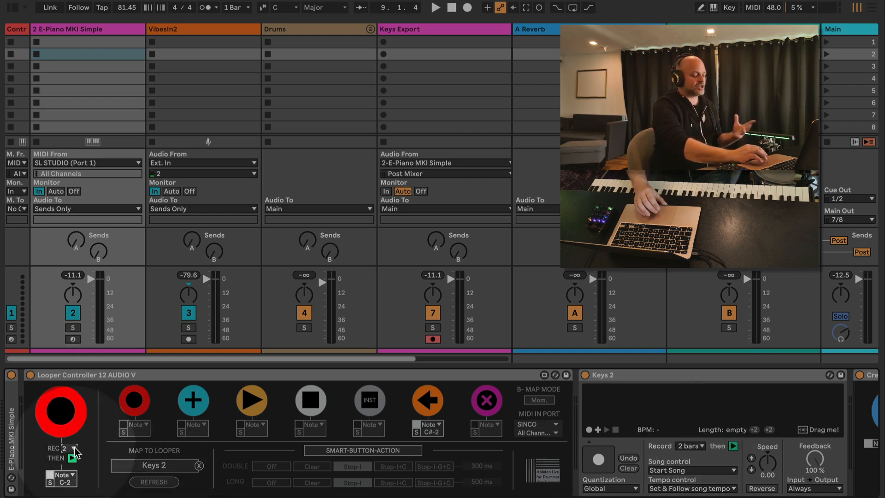
{"action": "left_click", "coordinate": [74, 448]}
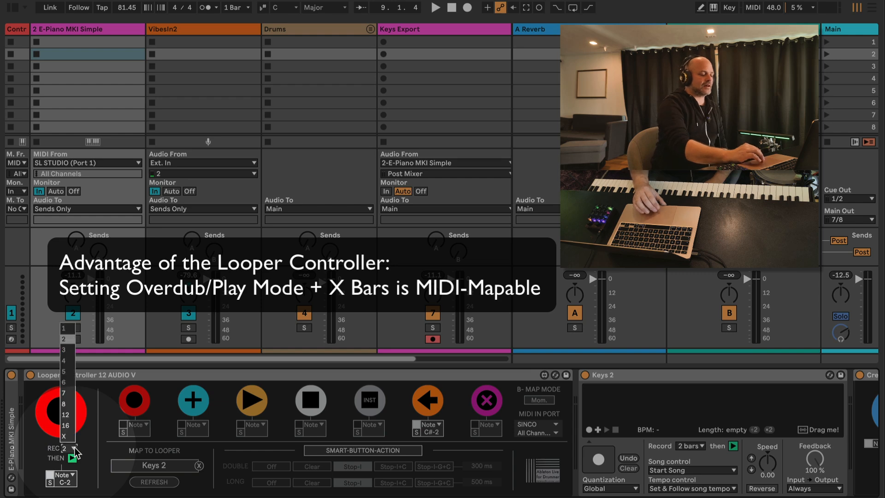
{"action": "left_click", "coordinate": [64, 436]}
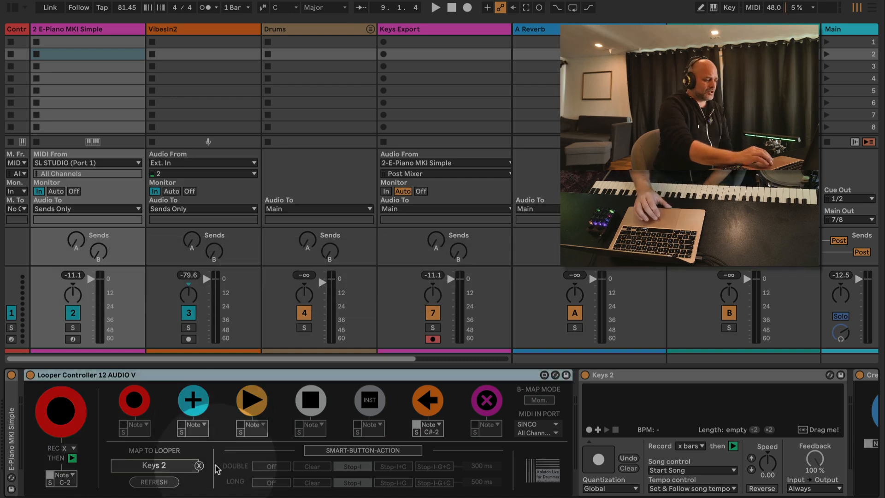
Step: Try note G#-1 on the small record, overdub and instant-stop buttons in turn, and remove the assignments
{"action": "left_click", "coordinate": [123, 425]}
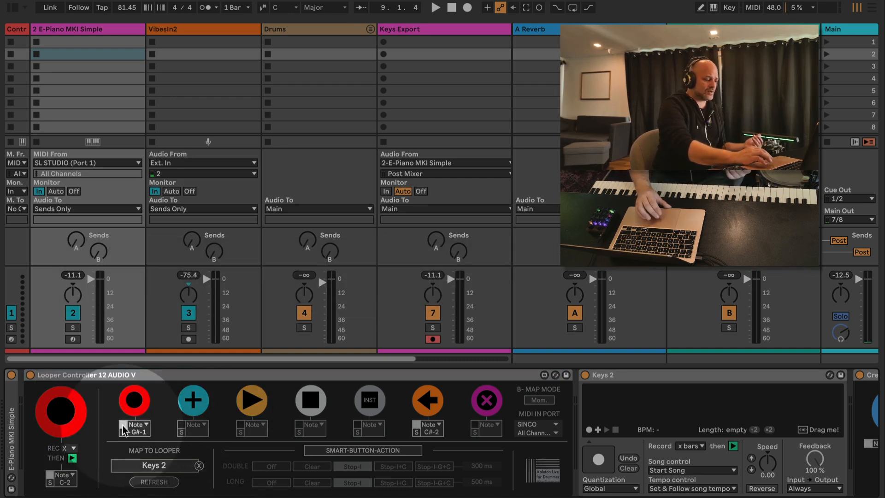
{"action": "left_click", "coordinate": [181, 425]}
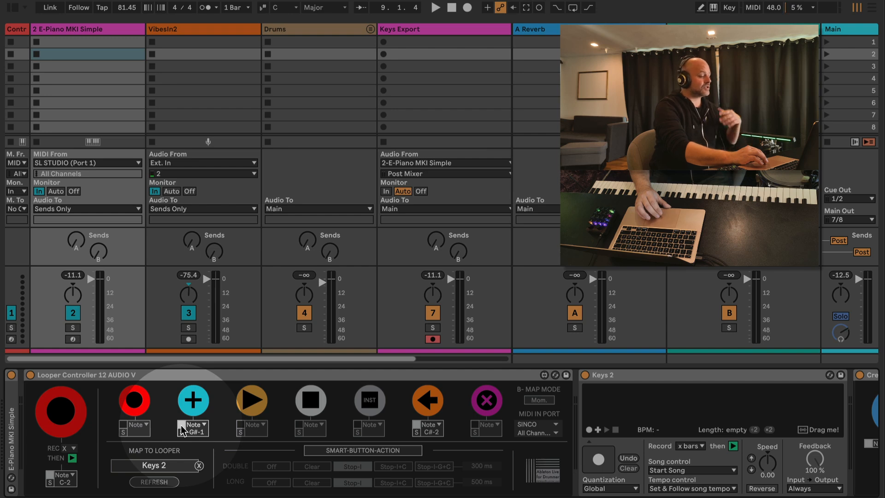
{"action": "left_click", "coordinate": [181, 425]}
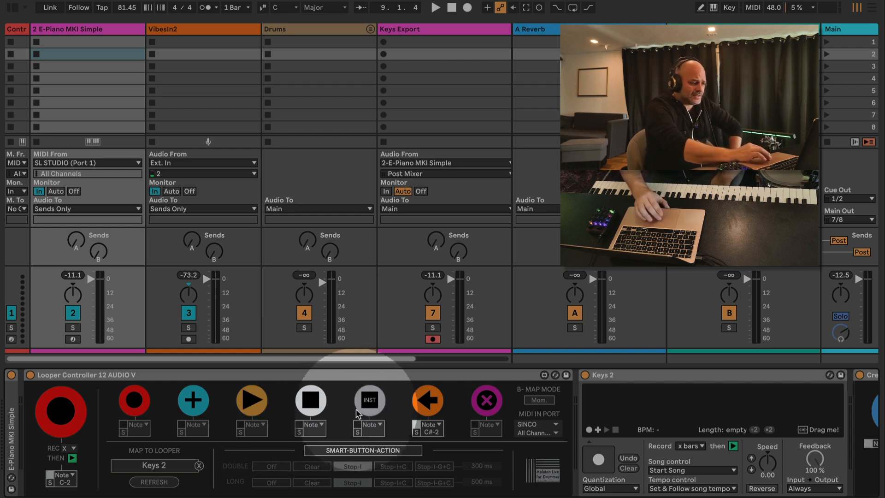
{"action": "left_click", "coordinate": [355, 426]}
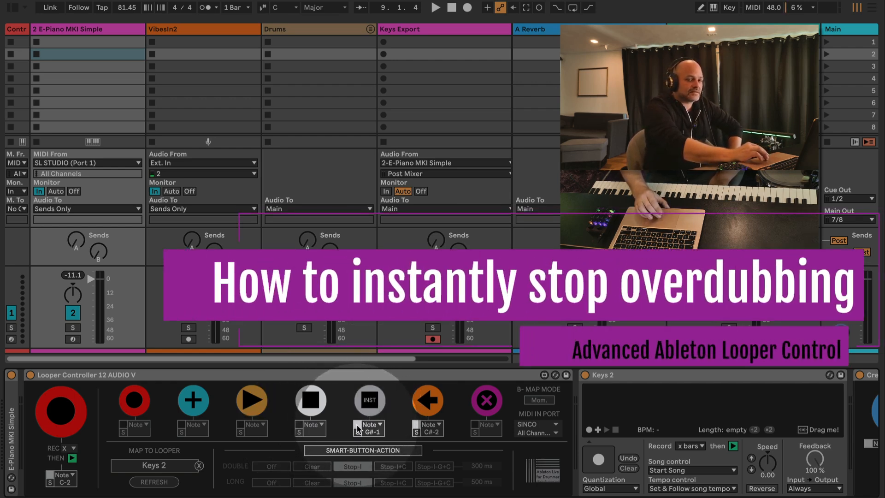
{"action": "left_click", "coordinate": [357, 429]}
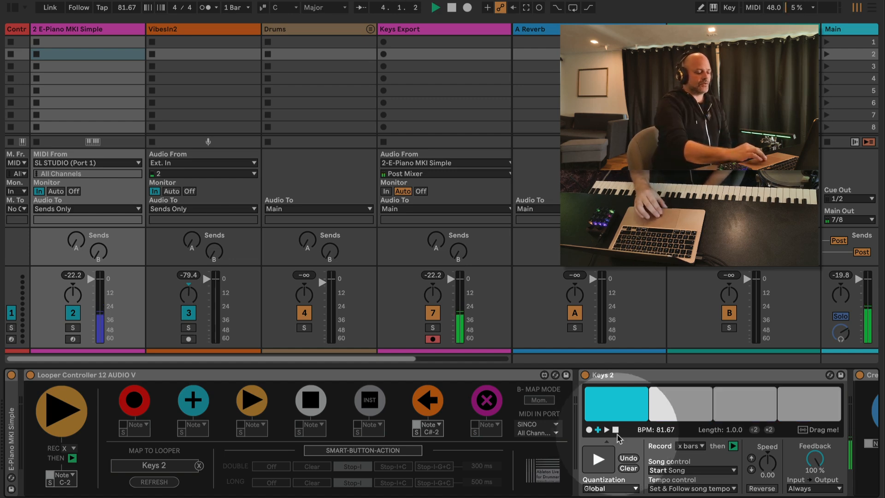
Step: Test the controller's stop, clear, overdub and undo buttons on the Keys 2 loop
{"action": "left_click", "coordinate": [313, 404]}
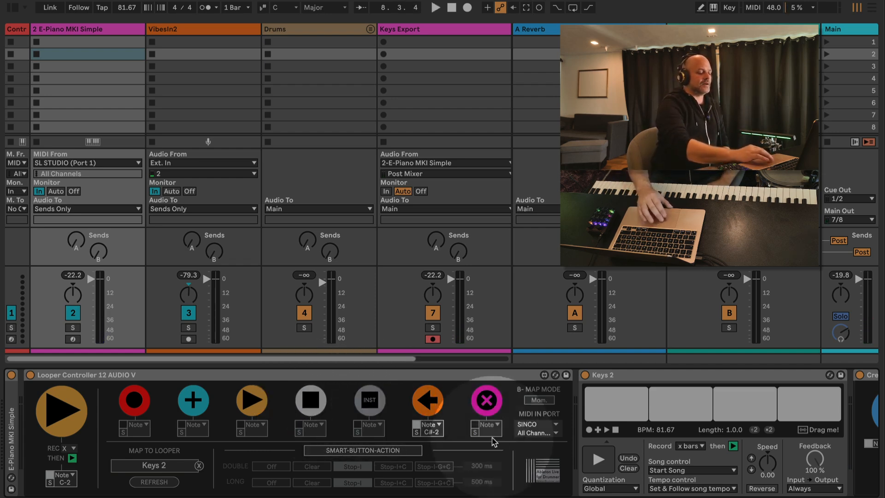
{"action": "left_click", "coordinate": [495, 408]}
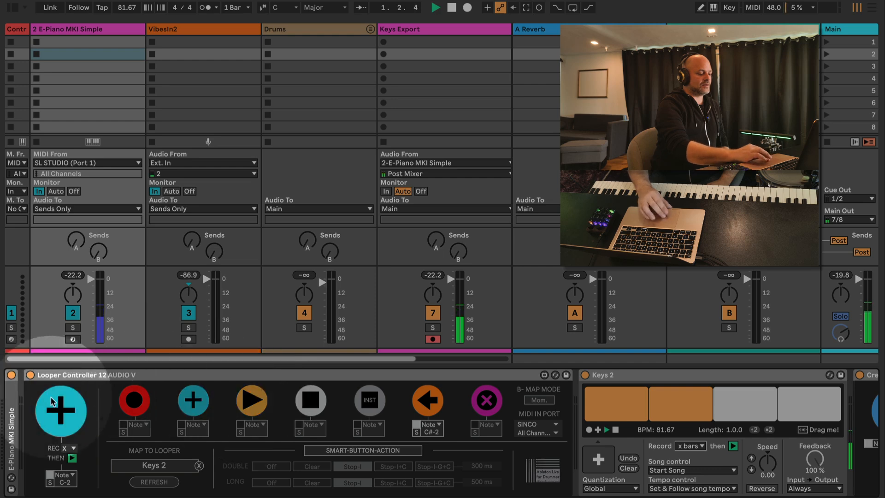
{"action": "left_click", "coordinate": [64, 404]}
{"action": "left_click", "coordinate": [418, 410]}
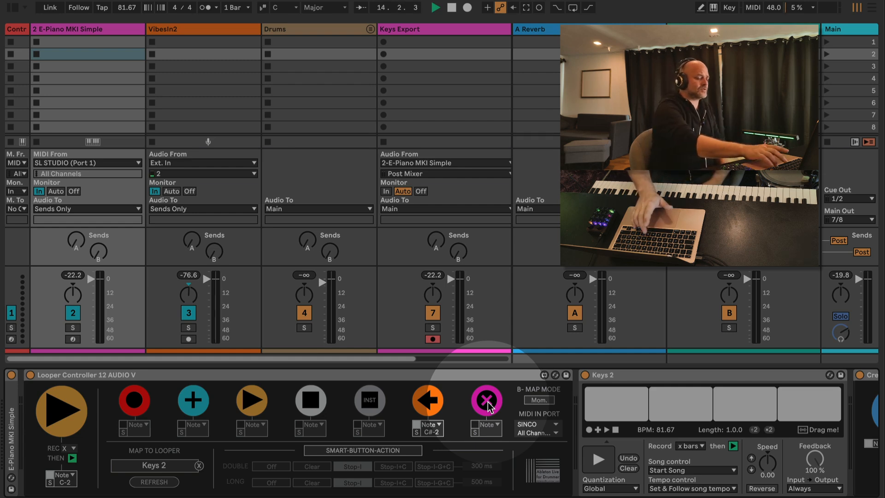
Step: Check in MIDI mapping mode whether the Keys 2 looper's Clear button and record length can be mapped
{"action": "key", "text": "super+m"}
{"action": "left_click", "coordinate": [634, 468]}
{"action": "left_click", "coordinate": [703, 443]}
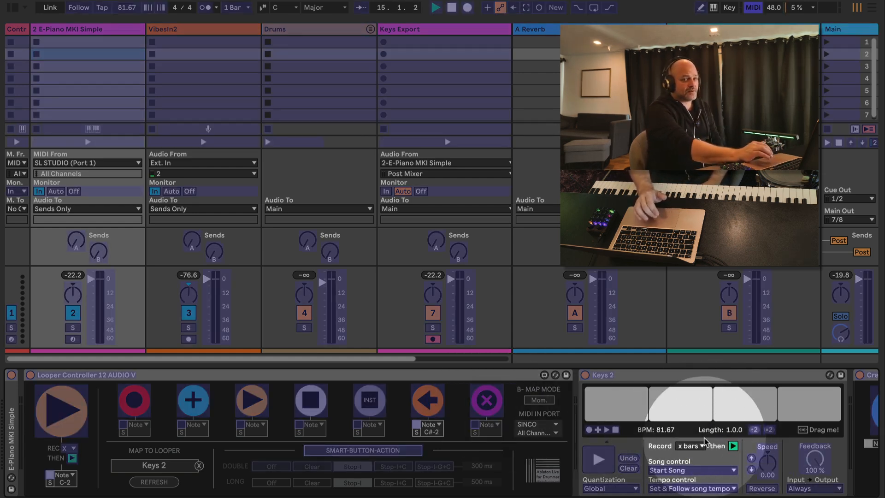
{"action": "key", "text": "super+m"}
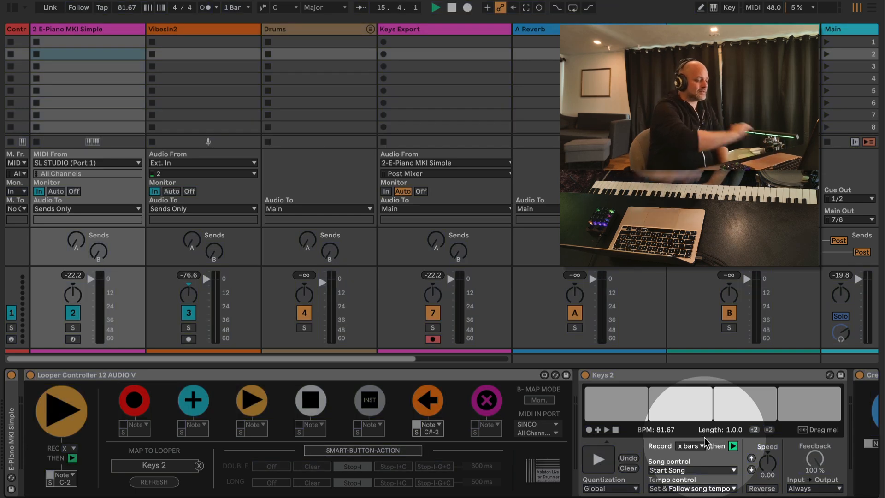
Step: Rename the controller device on the E-Piano track as "Looper Controller 12 AUDIO V Preset X"
{"action": "left_click", "coordinate": [452, 376]}
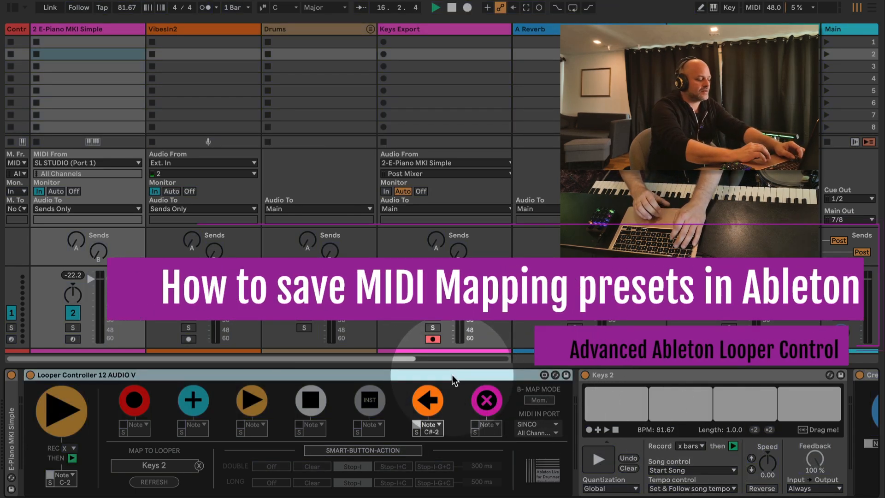
{"action": "key", "text": "super+r"}
{"action": "key", "text": "Right"}
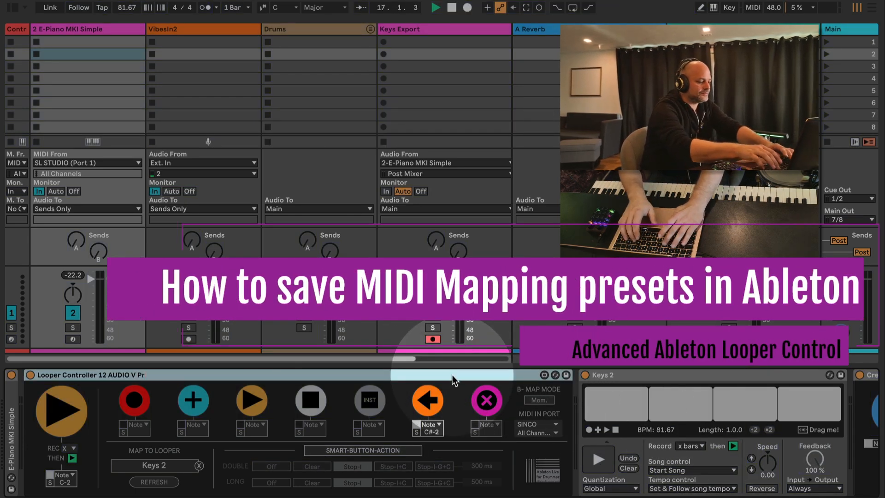
{"action": "type", "text": "Preset X"}
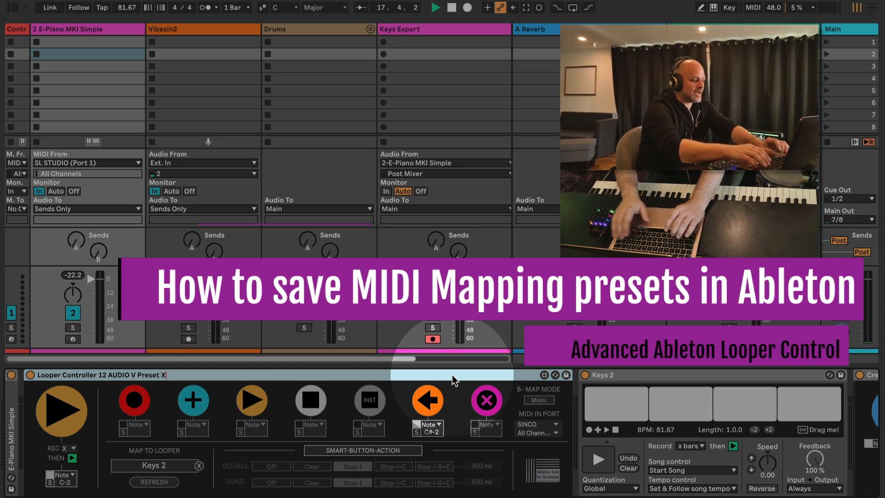
{"action": "key", "text": "Return"}
Step: Show the browser and save the renamed controller device as a preset in the User Library
{"action": "left_click", "coordinate": [13, 7]}
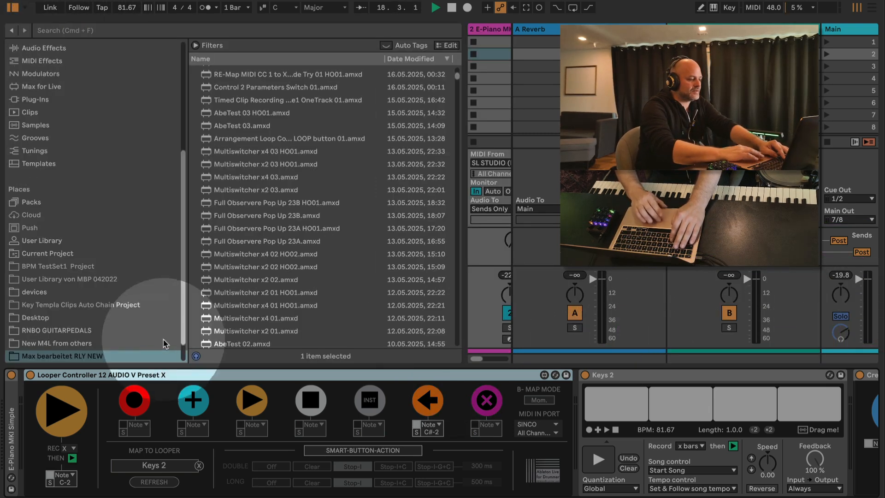
{"action": "left_click", "coordinate": [39, 240]}
{"action": "left_click_drag", "start_coordinate": [110, 383], "coordinate": [84, 243]}
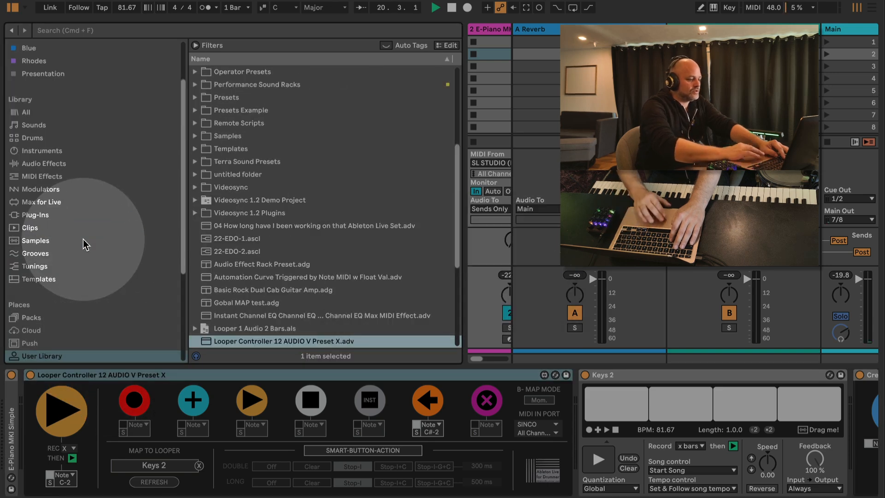
Step: Delete the controller from the E-Piano track and load the Preset X version from the User Library before the Keys 2 looper
{"action": "left_click", "coordinate": [274, 377]}
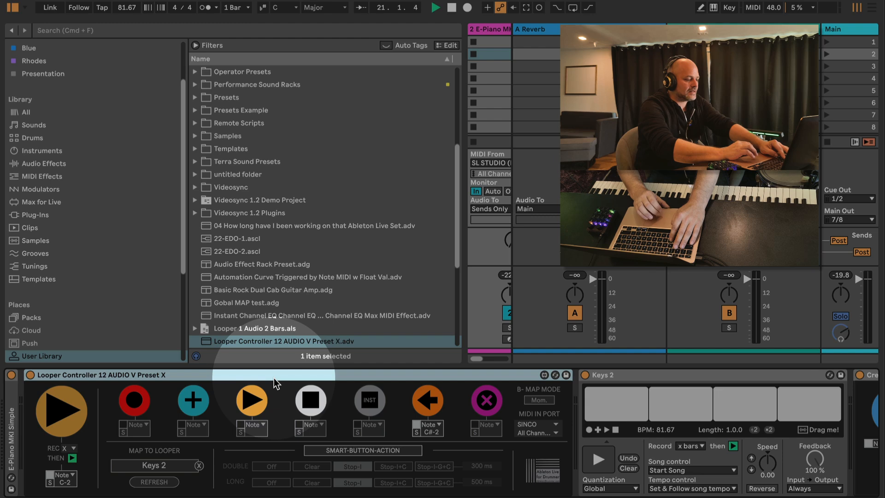
{"action": "key", "text": "Delete"}
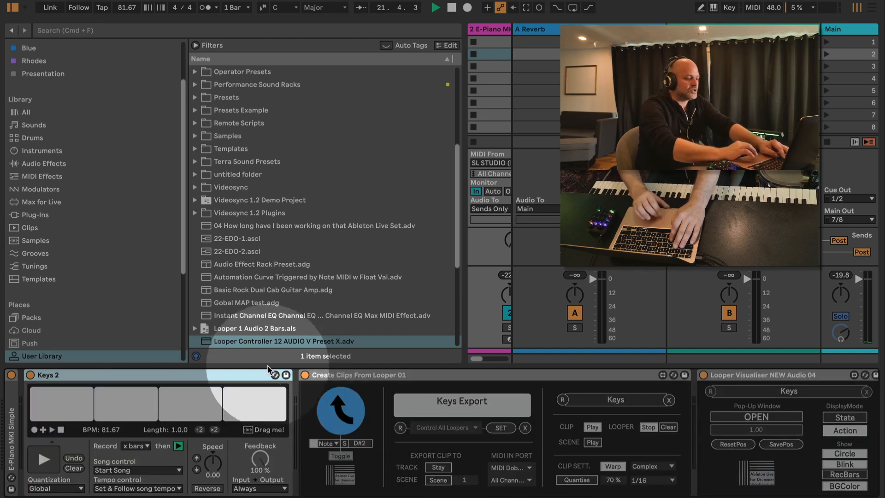
{"action": "left_click", "coordinate": [290, 342]}
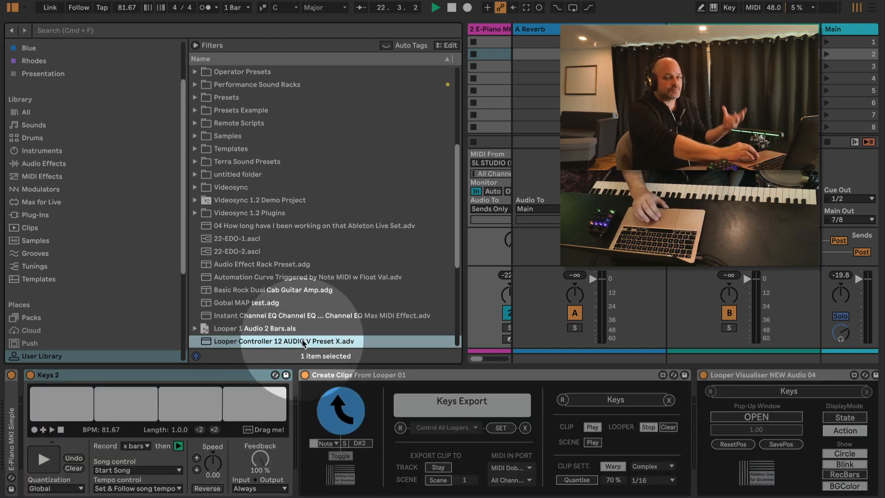
{"action": "mouse_move", "coordinate": [301, 339]}
{"action": "left_mouse_down"}
{"action": "mouse_move", "coordinate": [246, 332]}
{"action": "mouse_move", "coordinate": [60, 406]}
{"action": "mouse_move", "coordinate": [24, 396]}
{"action": "left_mouse_up"}
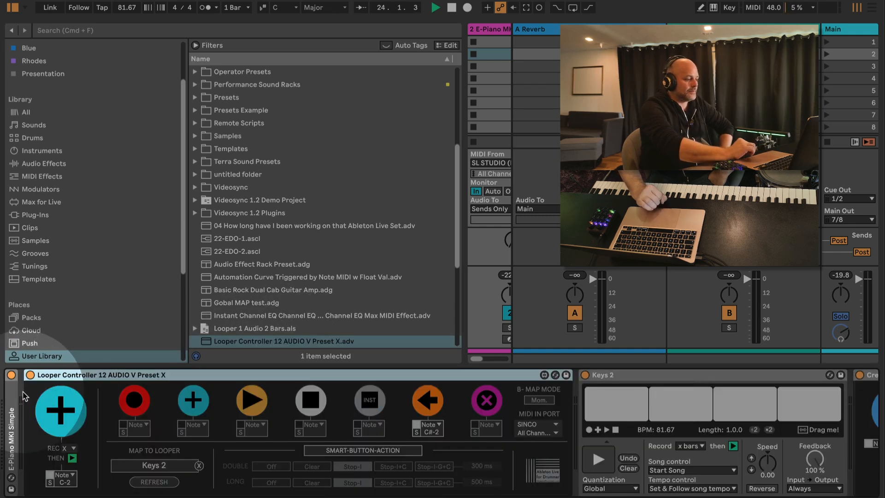
Step: Clear the reloaded controller's looper mapping, map it to the Keys 2 looper again and keep that looper switched on
{"action": "left_click", "coordinate": [199, 466]}
{"action": "left_click", "coordinate": [195, 465]}
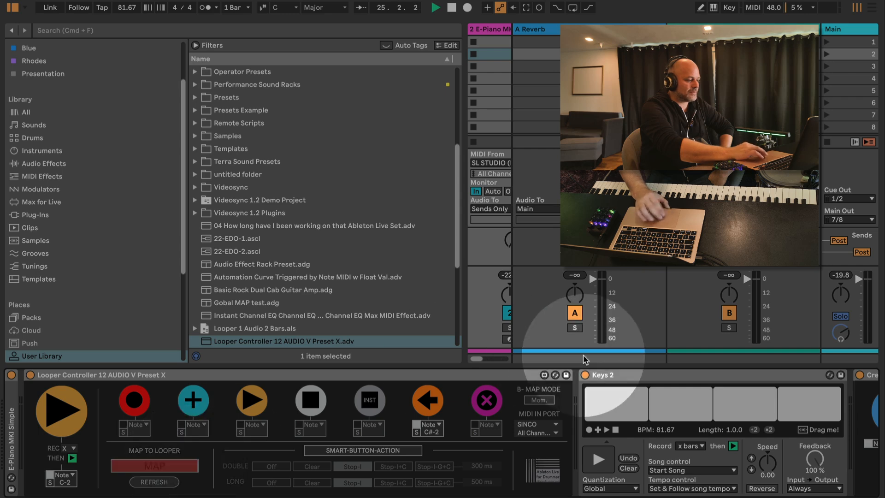
{"action": "left_click", "coordinate": [585, 375]}
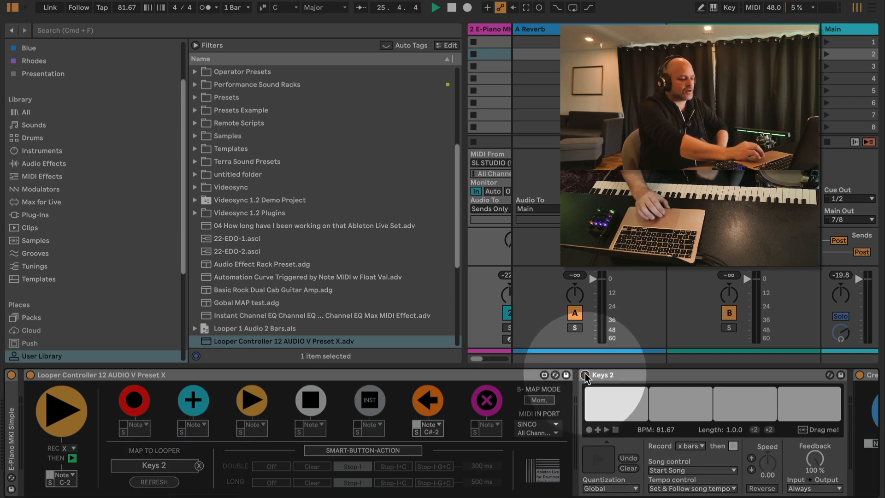
{"action": "left_click", "coordinate": [585, 374]}
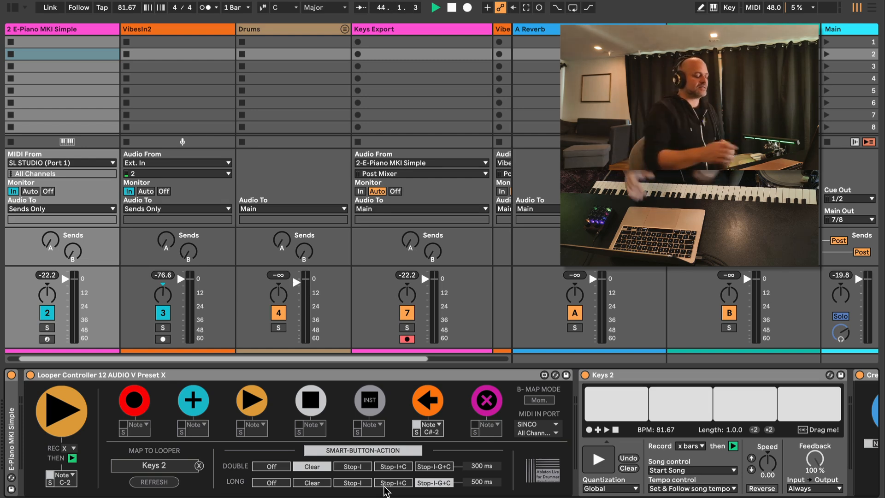
Step: Examine which Looper Controller parameters are mappable by switching MIDI mapping mode on and off twice
{"action": "key", "text": "super+m"}
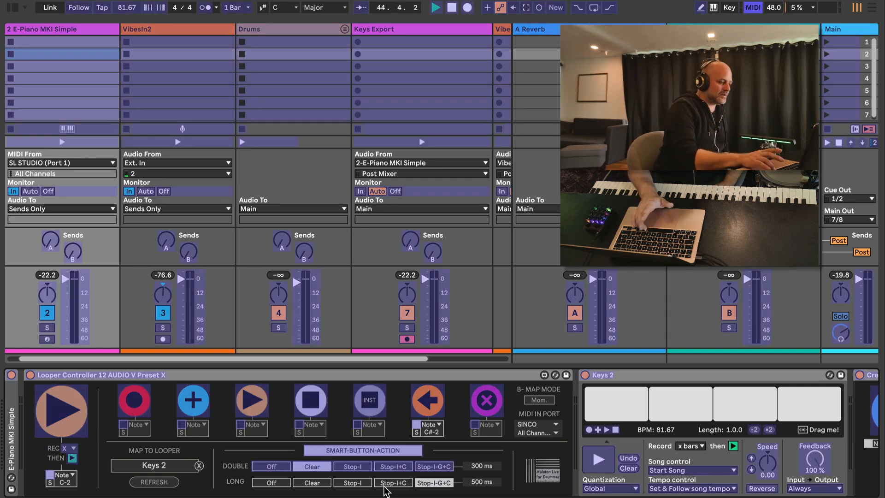
{"action": "key", "text": "super+m"}
{"action": "key", "text": "super+m"}
{"action": "key", "text": "super+m"}
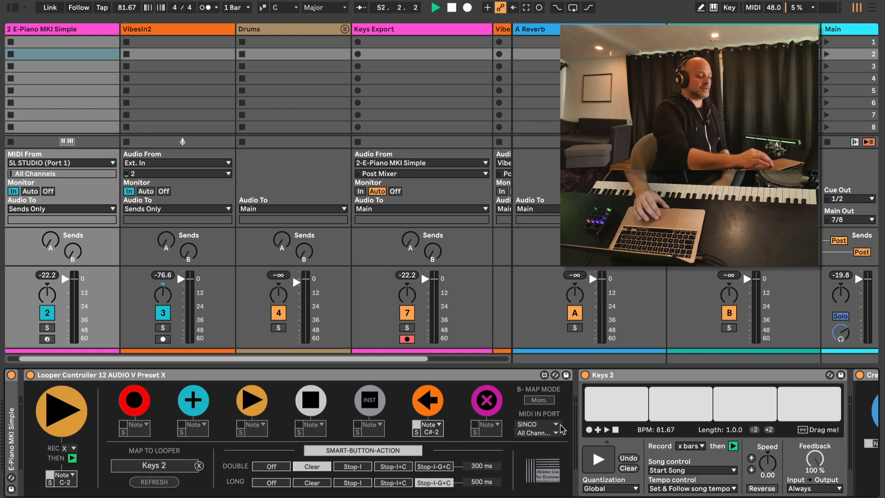
{"action": "left_click", "coordinate": [551, 427]}
{"action": "left_click", "coordinate": [551, 431]}
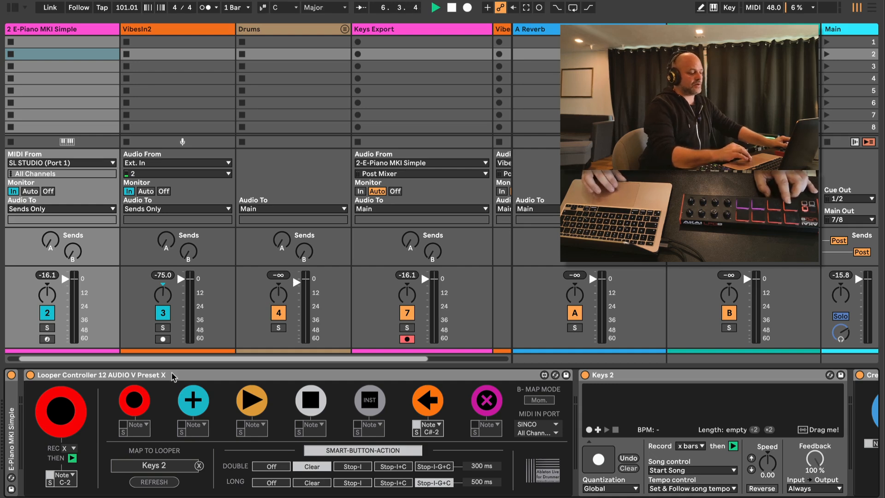
Step: Load Looper Controller 12 AUDIO V from the Presentation collection into the E-Piano track, placing it directly before the Keys 2 looper
{"action": "left_click", "coordinate": [12, 7]}
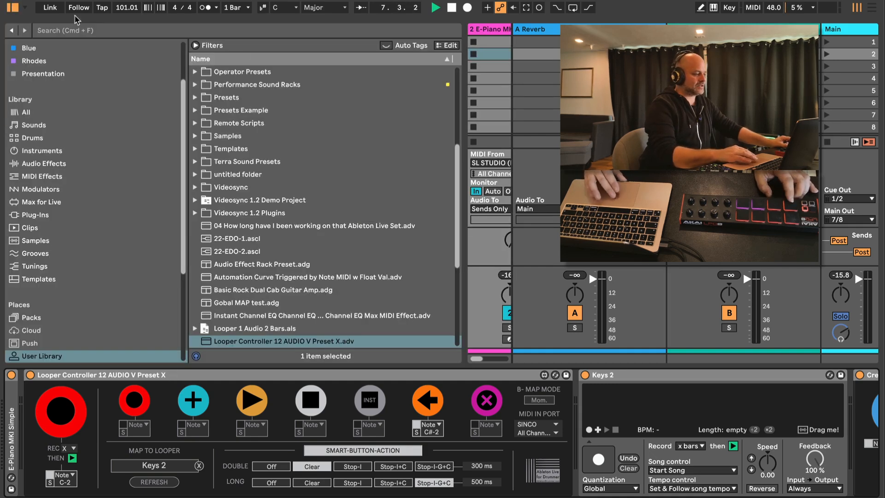
{"action": "scroll", "coordinate": [135, 98], "scroll_direction": "up", "scroll_amount": 3}
{"action": "left_click", "coordinate": [69, 135]}
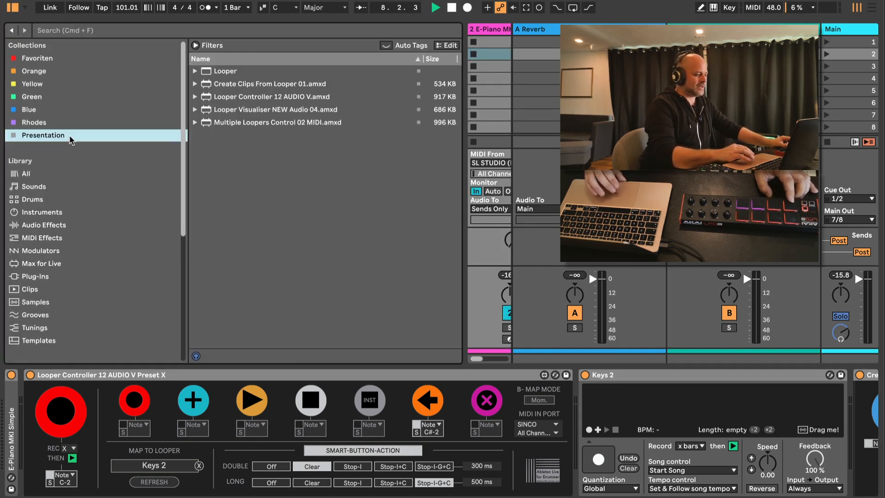
{"action": "left_click", "coordinate": [310, 100]}
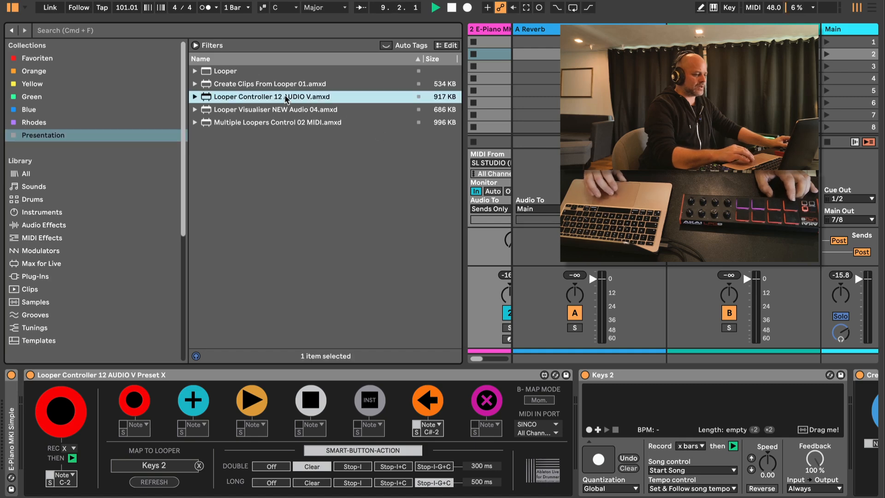
{"action": "left_click_drag", "start_coordinate": [488, 273], "coordinate": [579, 384]}
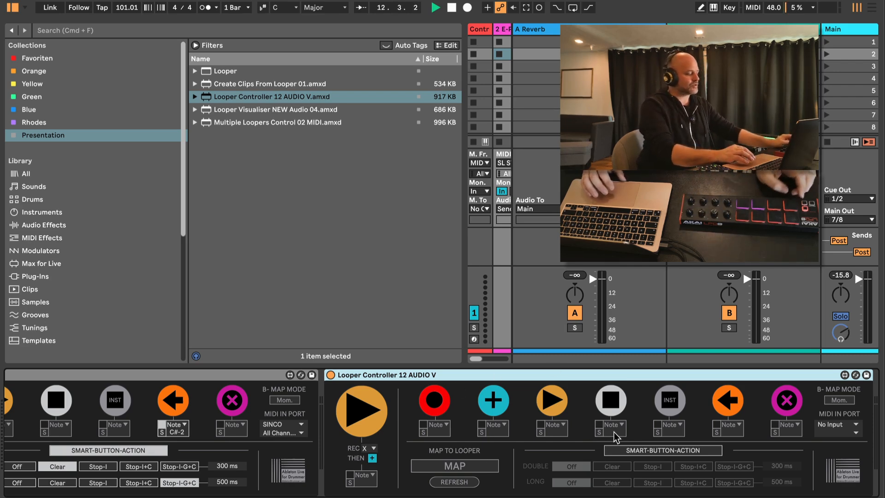
Step: Set the new controller's MIDI In Port to LPD8 mk2 and map it to the Keys 2 looper, leaving that looper switched on
{"action": "scroll", "coordinate": [696, 431], "scroll_direction": "right", "scroll_amount": 3}
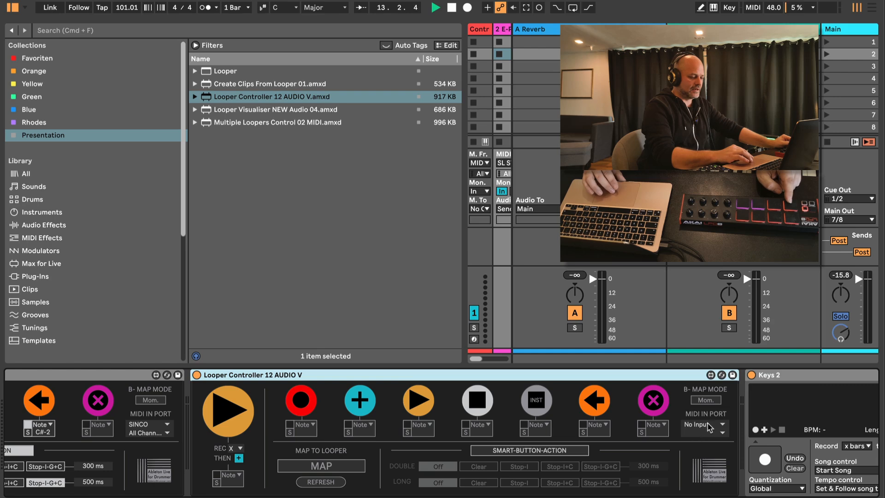
{"action": "left_click", "coordinate": [710, 428]}
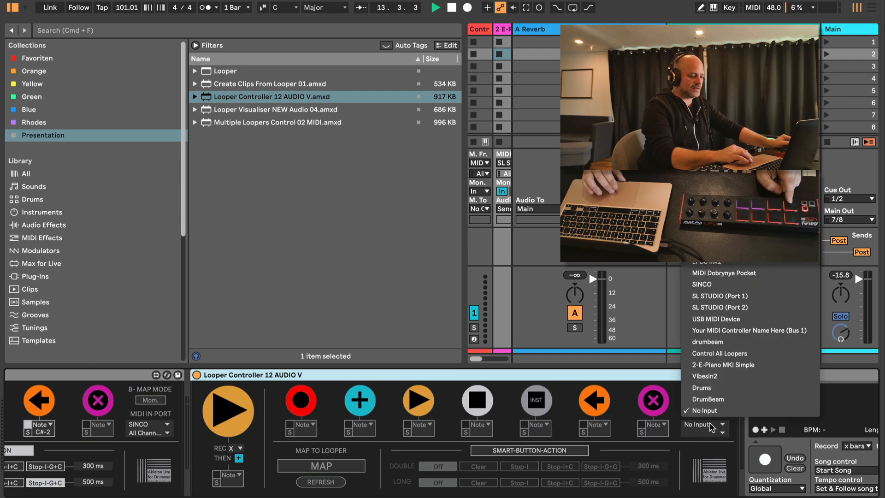
{"action": "left_click", "coordinate": [734, 266]}
{"action": "left_click", "coordinate": [341, 466]}
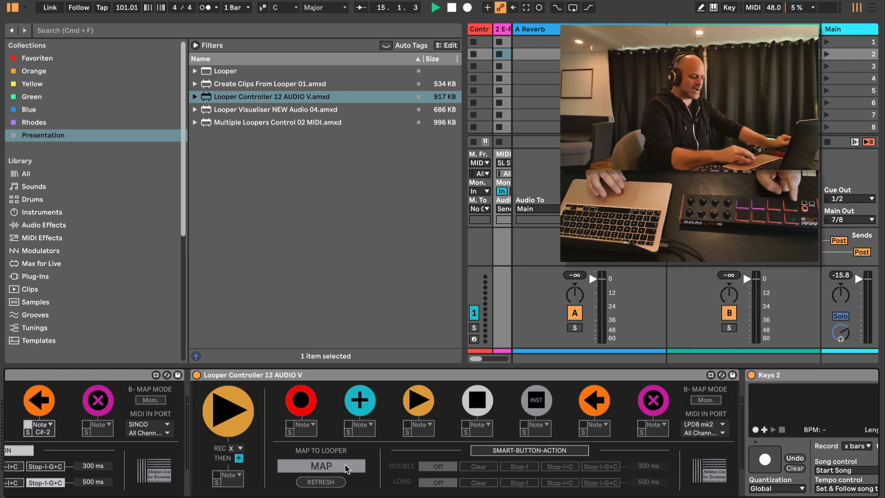
{"action": "left_click", "coordinate": [752, 376]}
{"action": "left_click", "coordinate": [752, 376]}
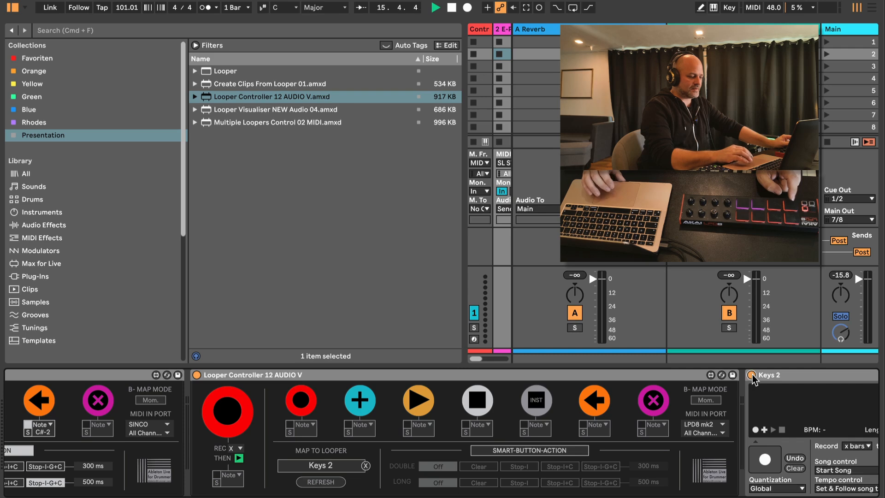
Step: Clear the Keys 2 loop and assign note C1 from the LPD8 mk2 to the new controller's INST button
{"action": "scroll", "coordinate": [399, 469], "scroll_direction": "left", "scroll_amount": 4}
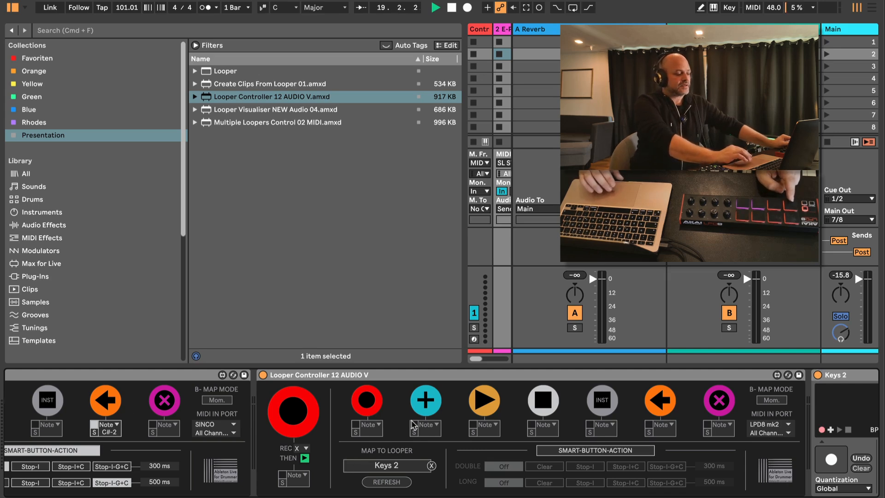
{"action": "scroll", "coordinate": [360, 411], "scroll_direction": "right", "scroll_amount": 6}
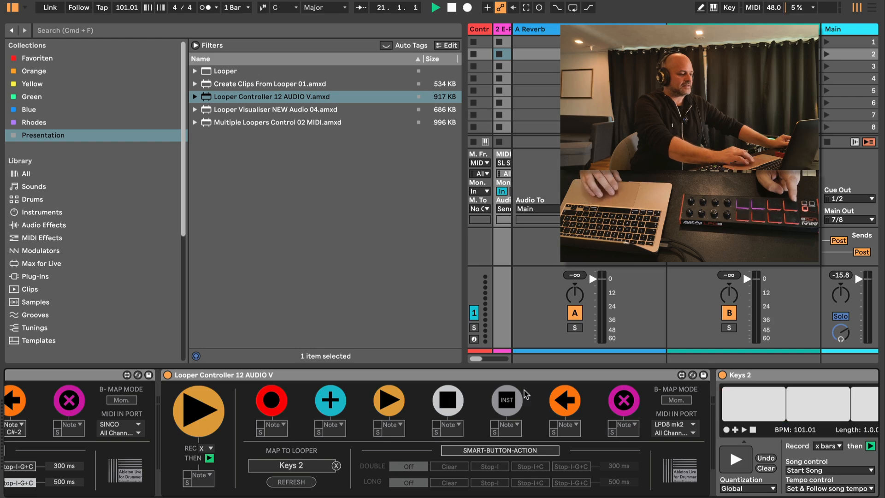
{"action": "left_click", "coordinate": [623, 400]}
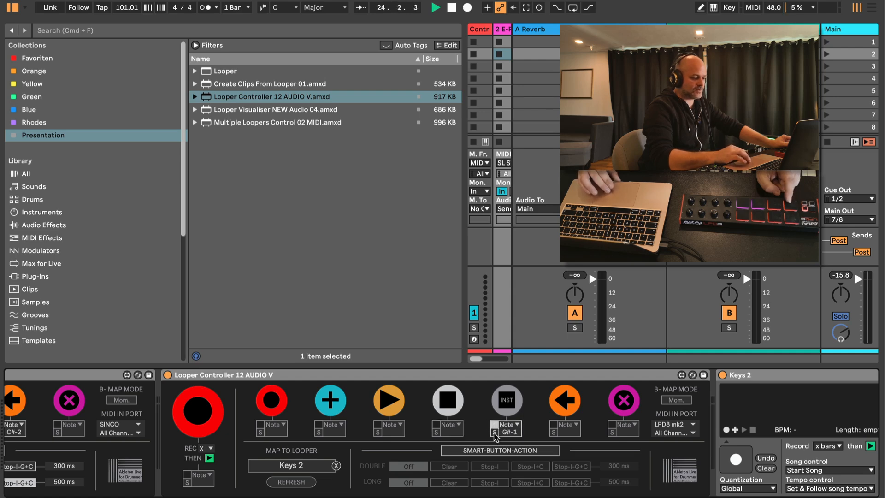
{"action": "left_click", "coordinate": [677, 425]}
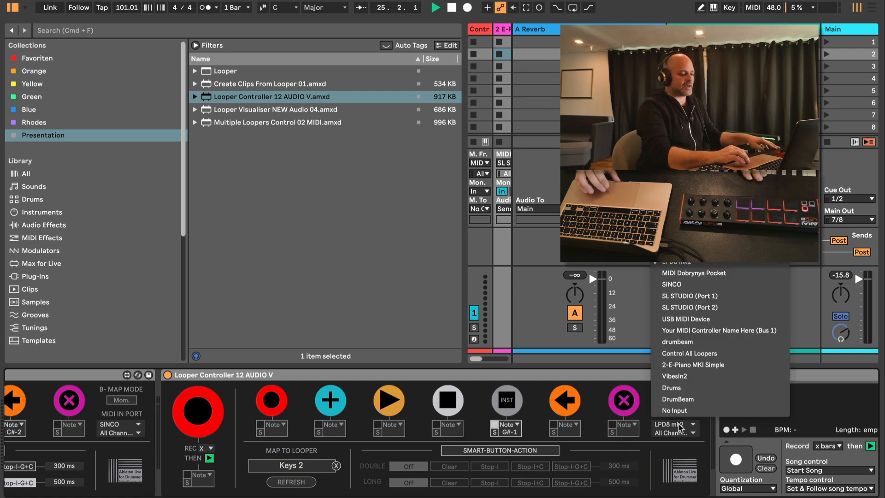
{"action": "left_click", "coordinate": [679, 426]}
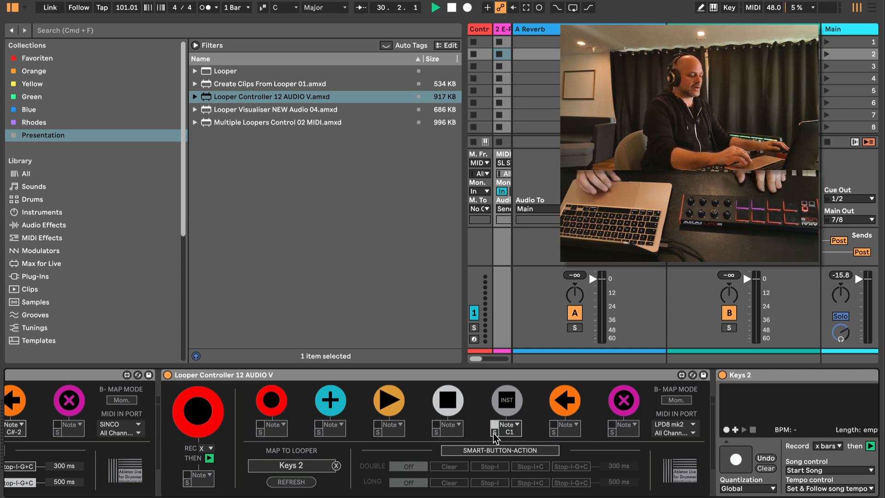
{"action": "scroll", "coordinate": [609, 434], "scroll_direction": "right", "scroll_amount": 5}
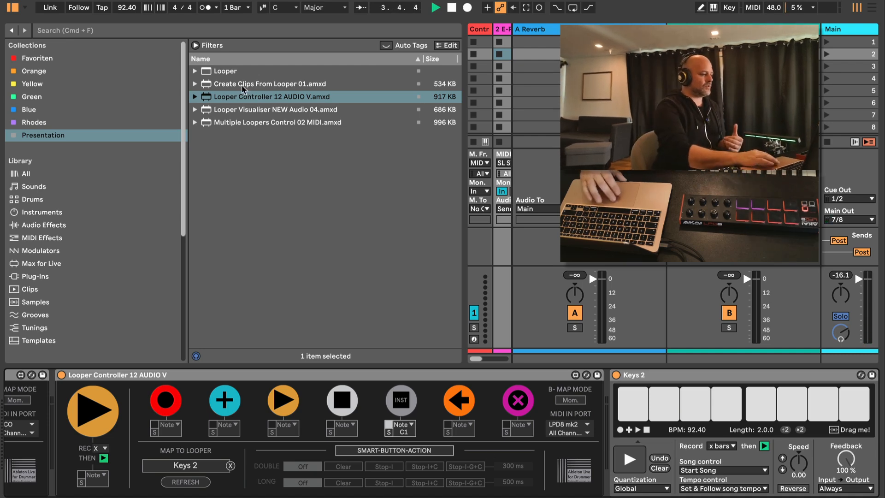
Step: Hide the browser and delete the second Looper Controller from the E-Piano track, keeping the Preset X version
{"action": "left_click", "coordinate": [14, 8]}
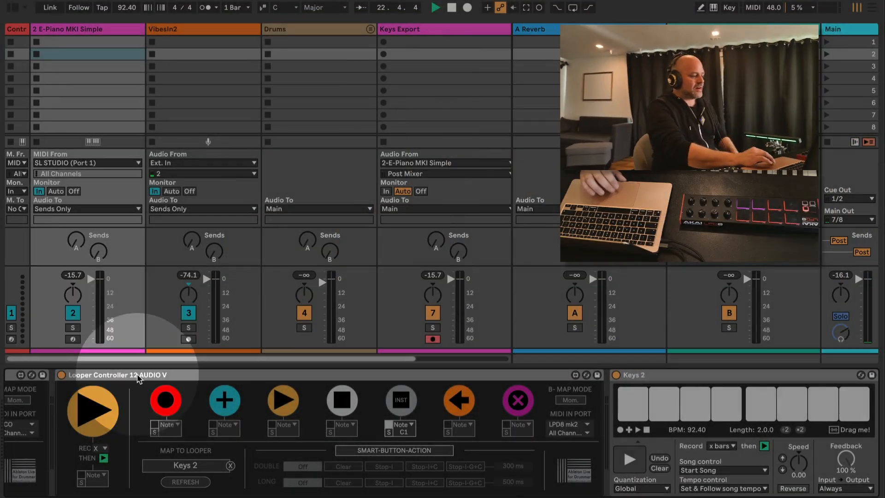
{"action": "left_click", "coordinate": [139, 375]}
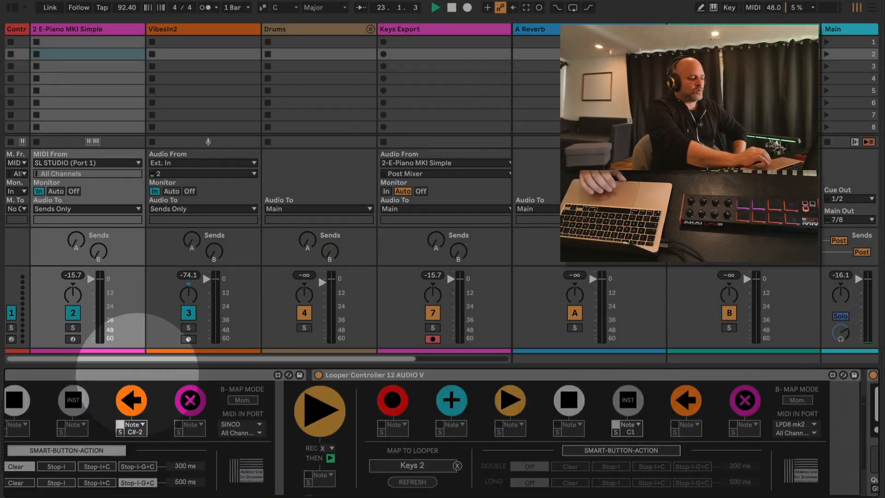
{"action": "left_click", "coordinate": [713, 375]}
{"action": "key", "text": "Delete"}
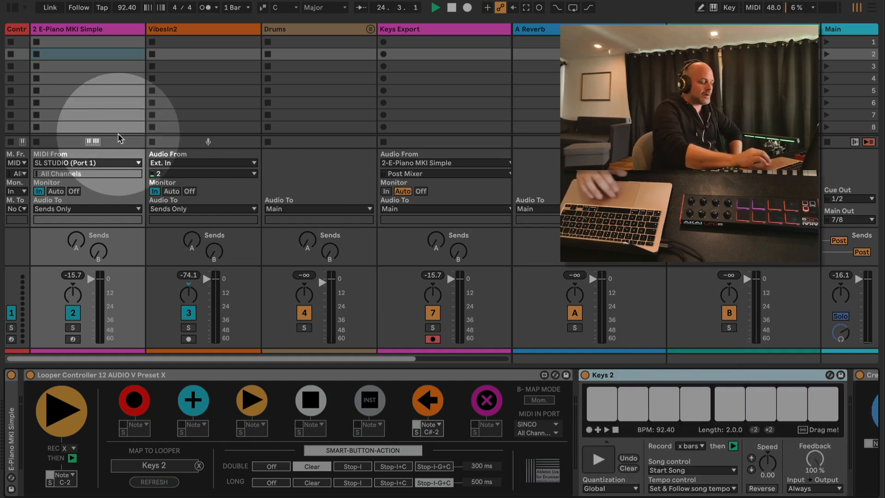
Step: Select the Control All Loopers track to display its Multiple Loopers Control 02 MIDI device
{"action": "left_click", "coordinate": [20, 28]}
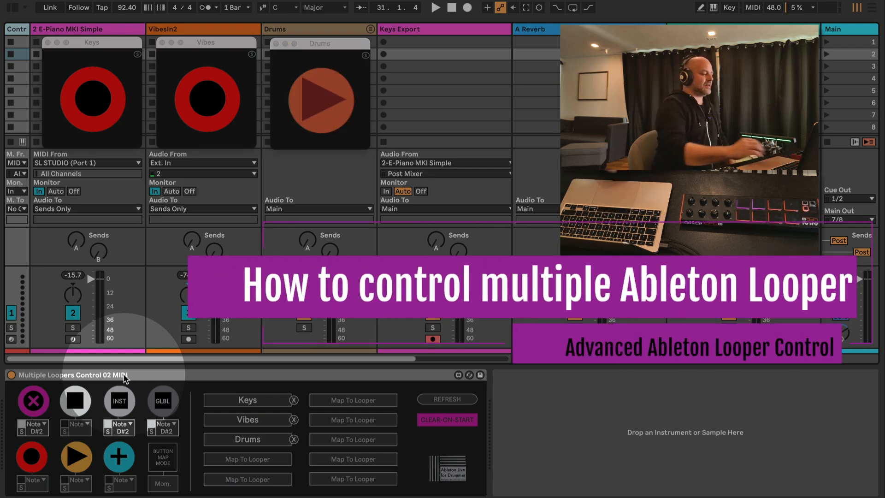
{"action": "left_click", "coordinate": [167, 379]}
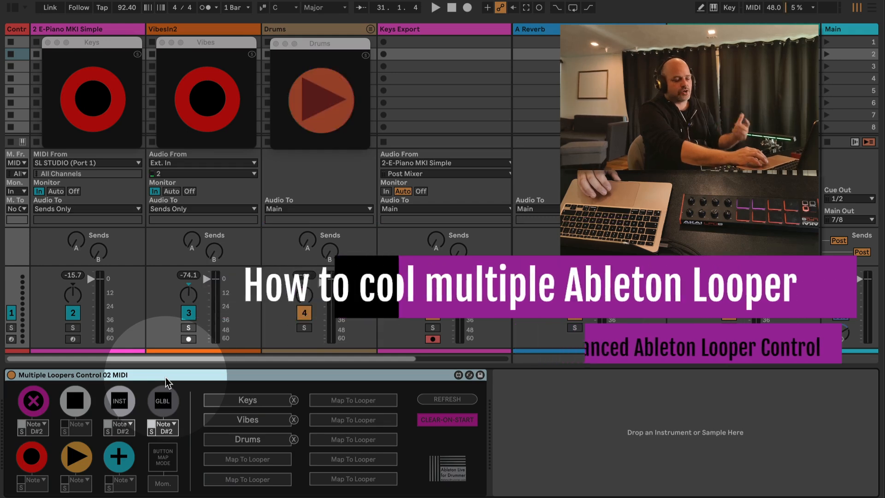
{"action": "left_click", "coordinate": [446, 105]}
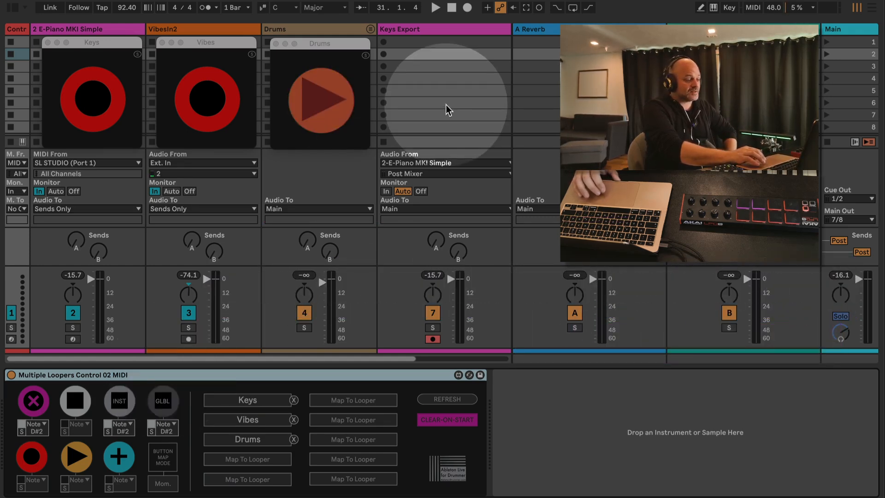
Step: Go through the floating Keys, Vibes and Drums looper windows above their tracks, bringing each one into focus
{"action": "left_click", "coordinate": [92, 42]}
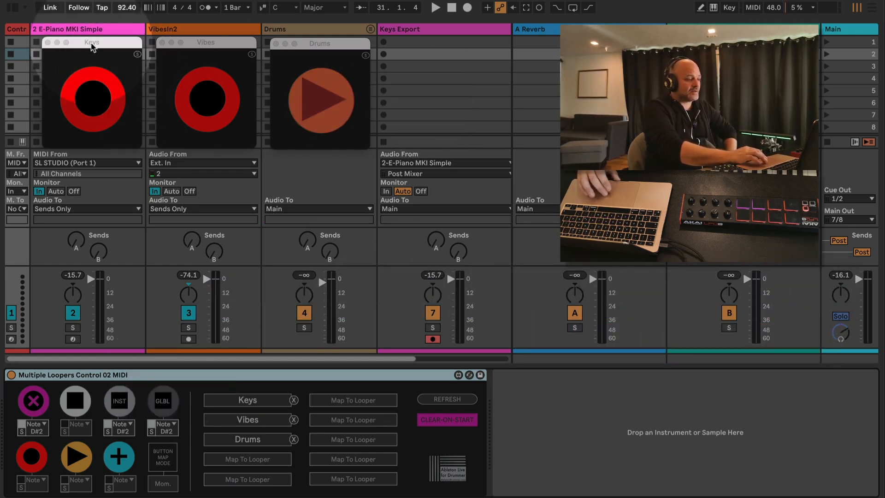
{"action": "left_click", "coordinate": [210, 42]}
{"action": "left_click", "coordinate": [320, 39]}
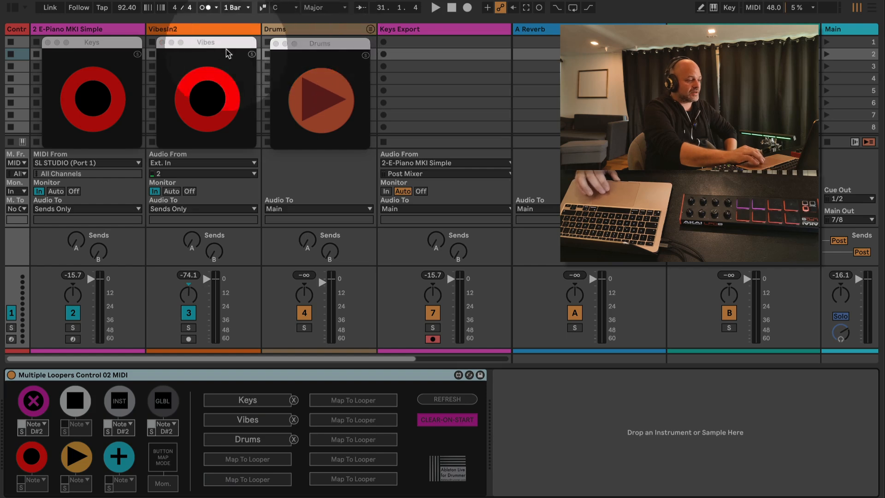
{"action": "left_click", "coordinate": [217, 42]}
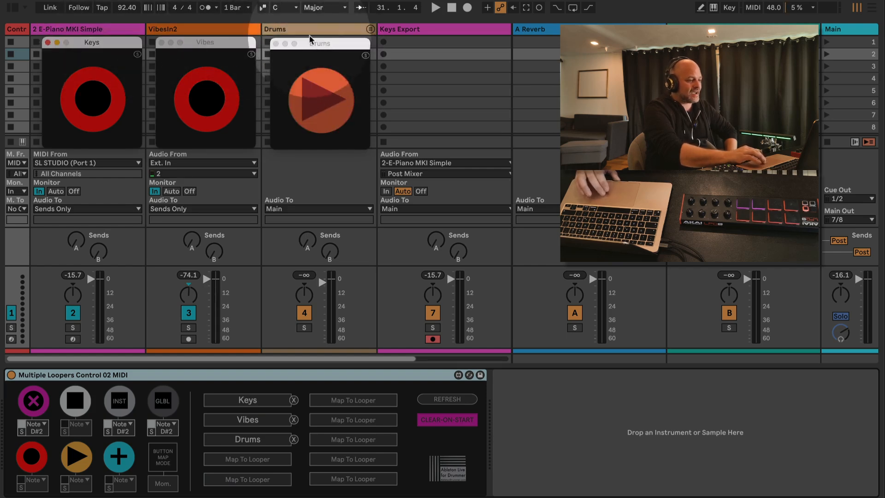
{"action": "left_click", "coordinate": [317, 45]}
{"action": "left_click_drag", "start_coordinate": [316, 43], "coordinate": [316, 41]}
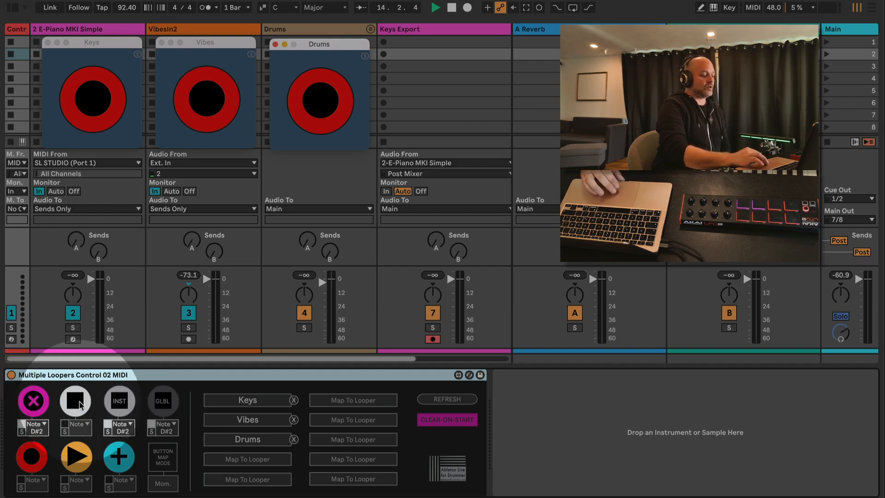
Step: Try the Multiple Loopers Control's INST and GLBL functions and stop the song transport
{"action": "left_click", "coordinate": [127, 403]}
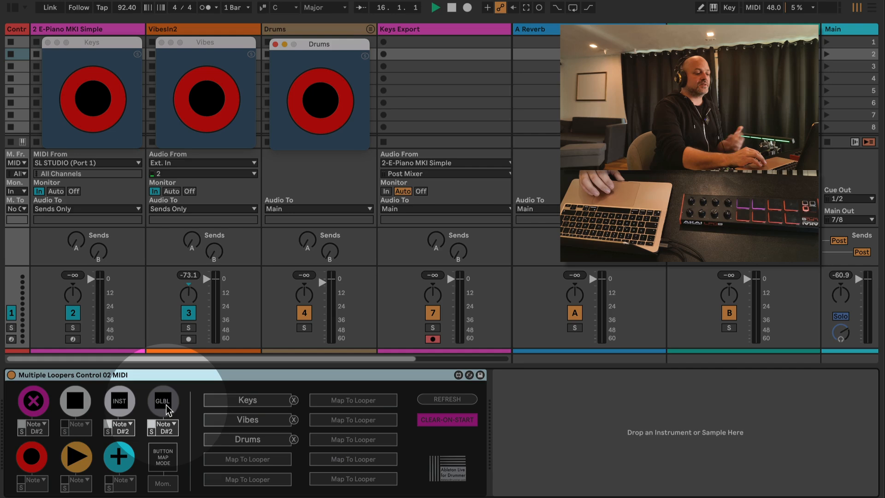
{"action": "left_click", "coordinate": [436, 8]}
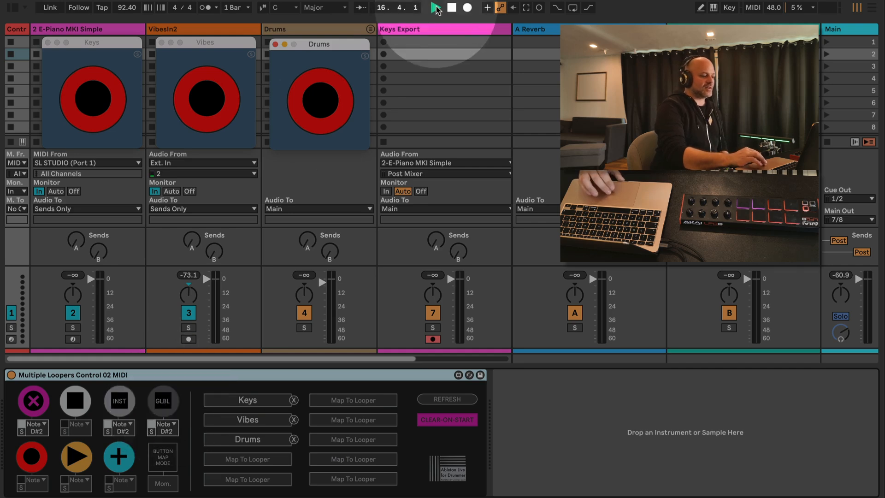
{"action": "left_click", "coordinate": [163, 401]}
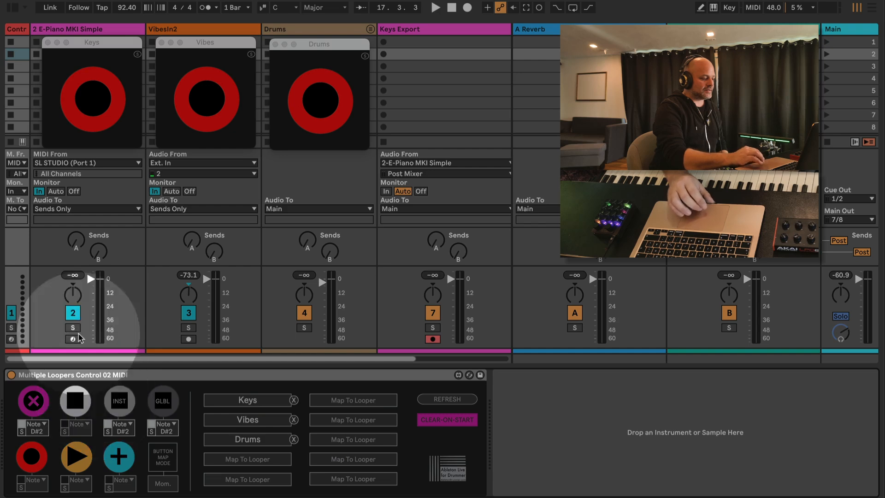
Step: Widen the Control All Loopers track and check its MIDI From input, keeping MIDI Dobrynya Pocket selected
{"action": "left_click", "coordinate": [25, 31]}
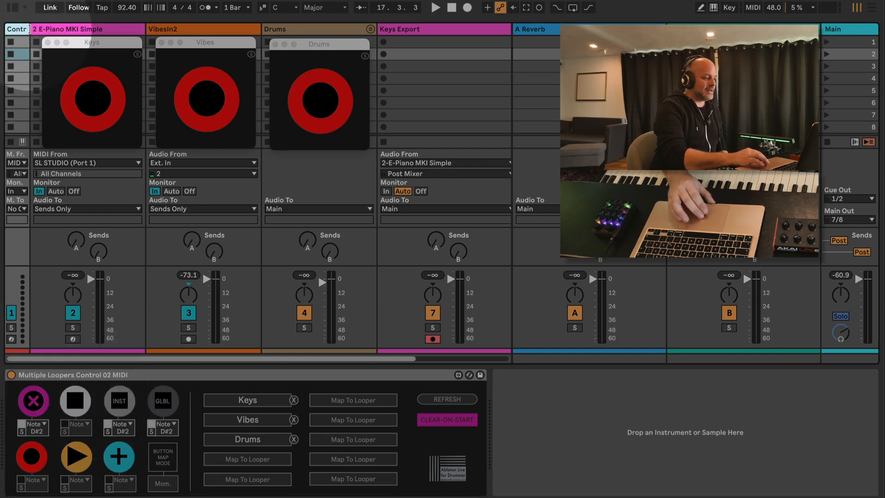
{"action": "left_click_drag", "start_coordinate": [29, 29], "coordinate": [133, 29]}
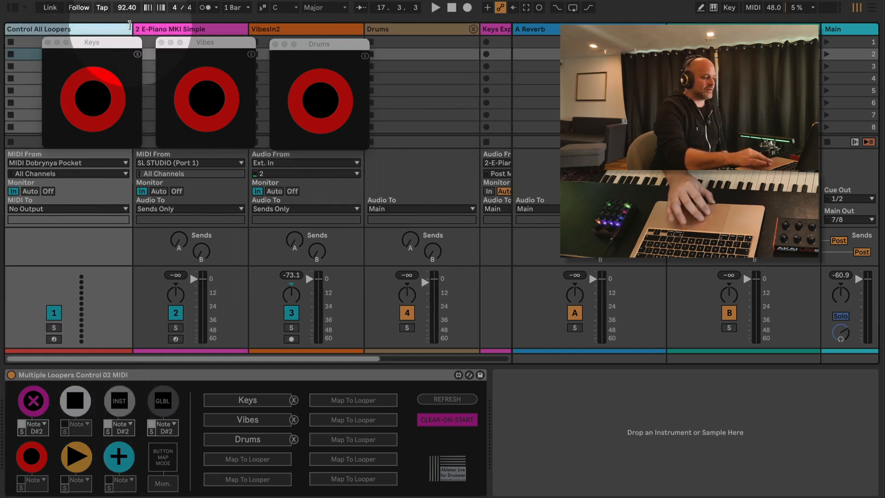
{"action": "left_click", "coordinate": [86, 164]}
{"action": "left_click", "coordinate": [84, 162]}
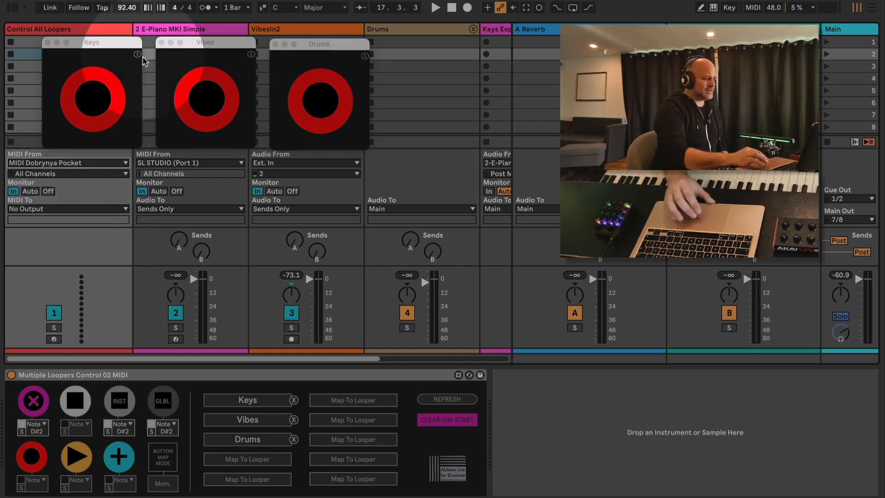
Step: Assign note D#2 to the Clear, INST and GLBL buttons of the Multiple Loopers Control device
{"action": "left_click", "coordinate": [23, 432]}
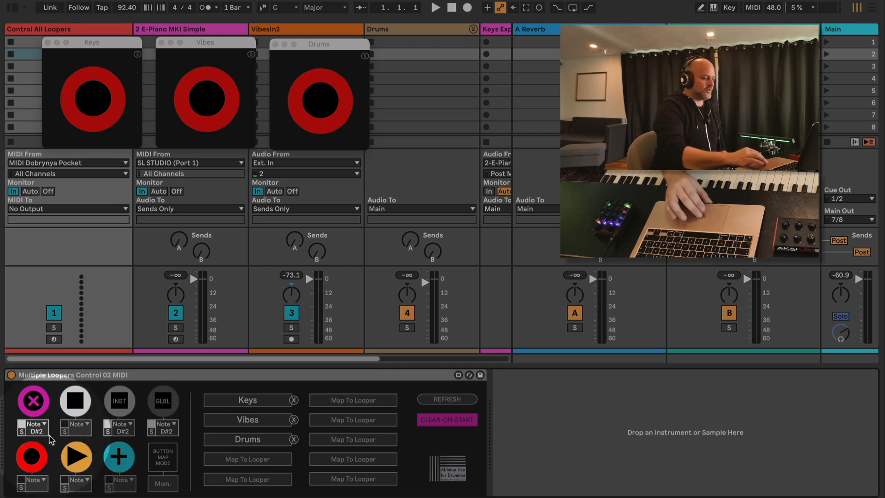
{"action": "left_click", "coordinate": [107, 432]}
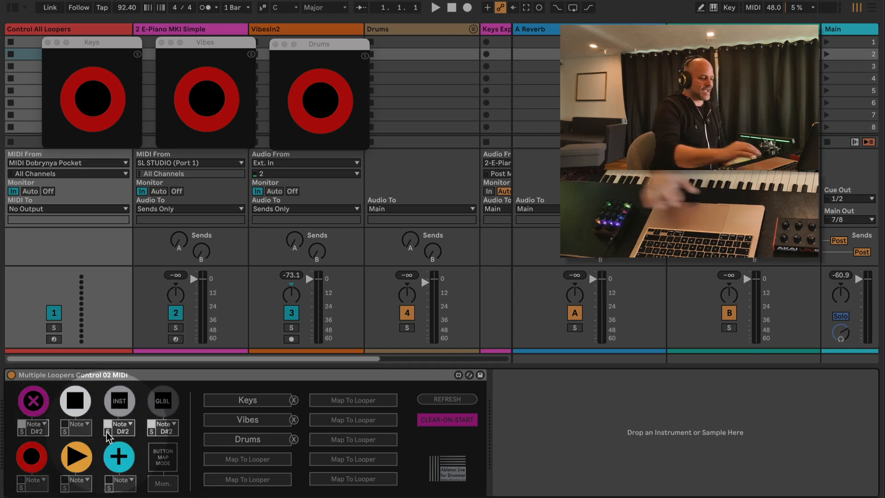
{"action": "left_click", "coordinate": [151, 432]}
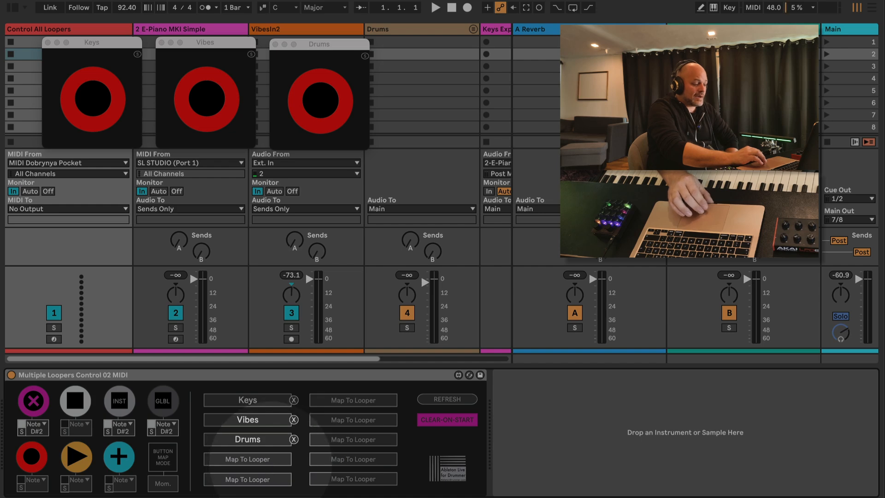
Step: Remap the first Multiple Loopers Control slot from Keys to the Keys 2 looper on the E-Piano track and return to Control All Loopers
{"action": "left_click", "coordinate": [294, 400]}
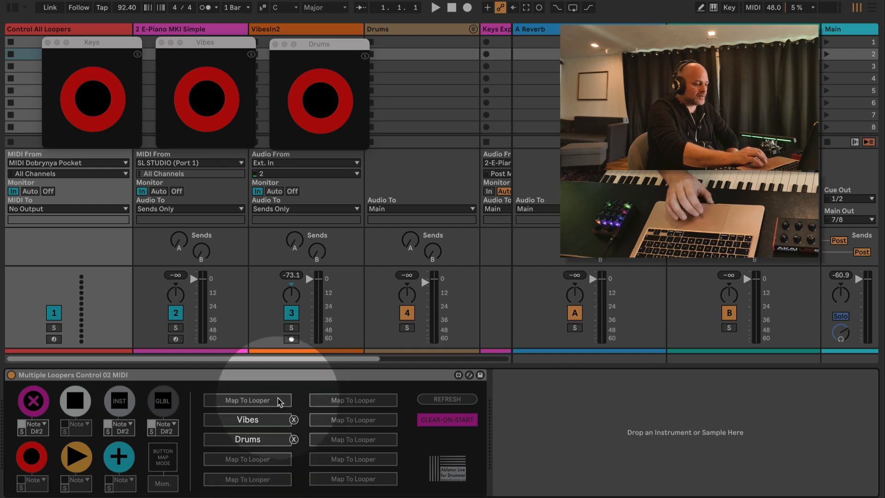
{"action": "left_click", "coordinate": [272, 400]}
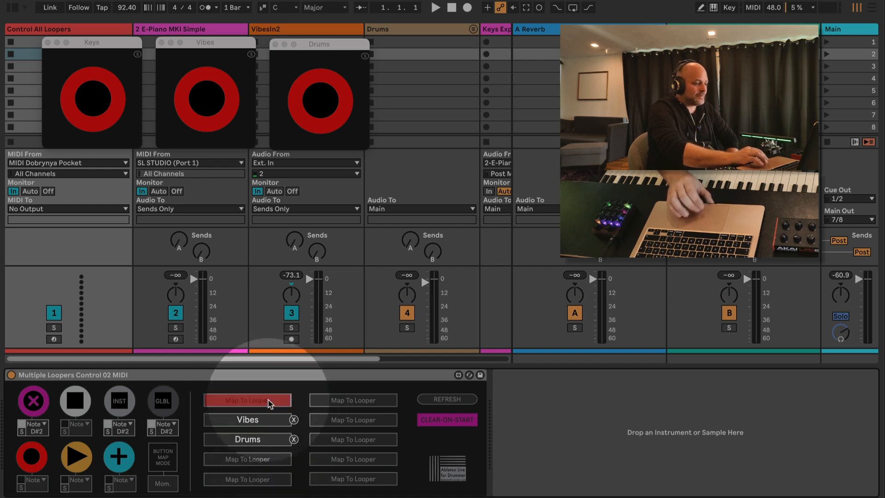
{"action": "left_click", "coordinate": [200, 30]}
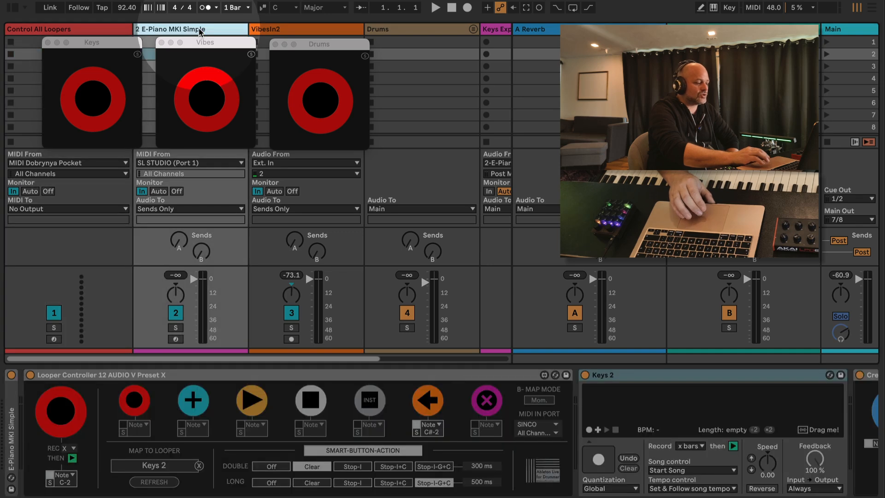
{"action": "left_click", "coordinate": [586, 374]}
{"action": "left_click", "coordinate": [586, 375]}
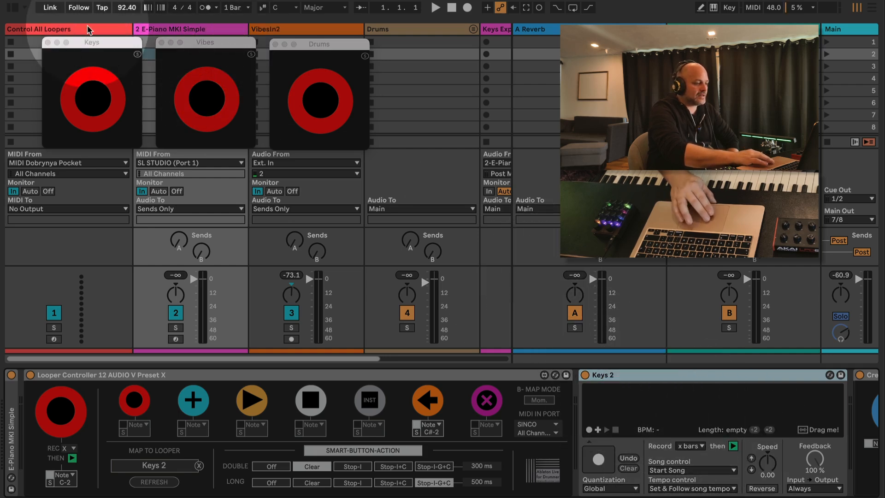
{"action": "left_click", "coordinate": [50, 29]}
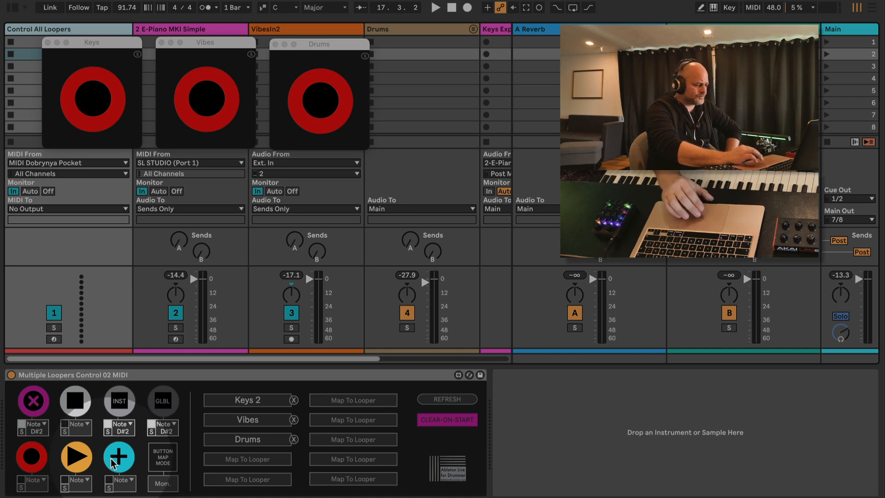
Step: Demonstrate MIDI mapping for the Multiple Loopers Control buttons, switching Button Map Mode to Toggle and back to Mom
{"action": "key", "text": "super+m"}
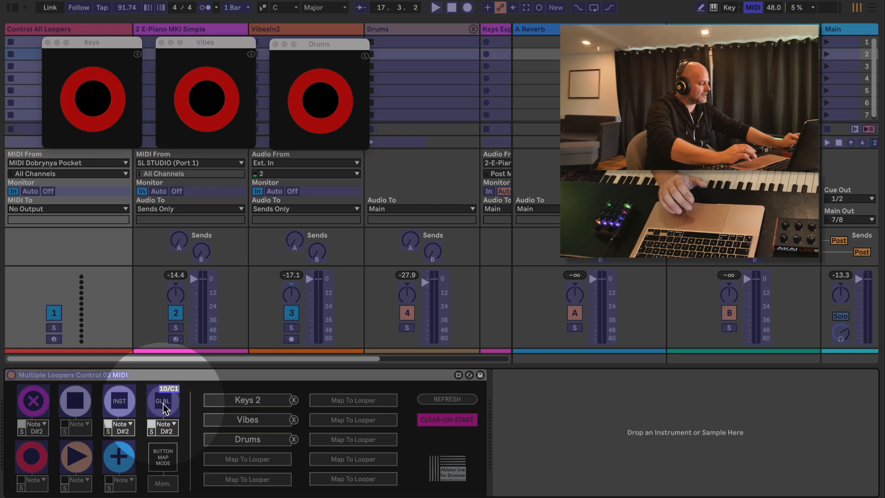
{"action": "key", "text": "super+m"}
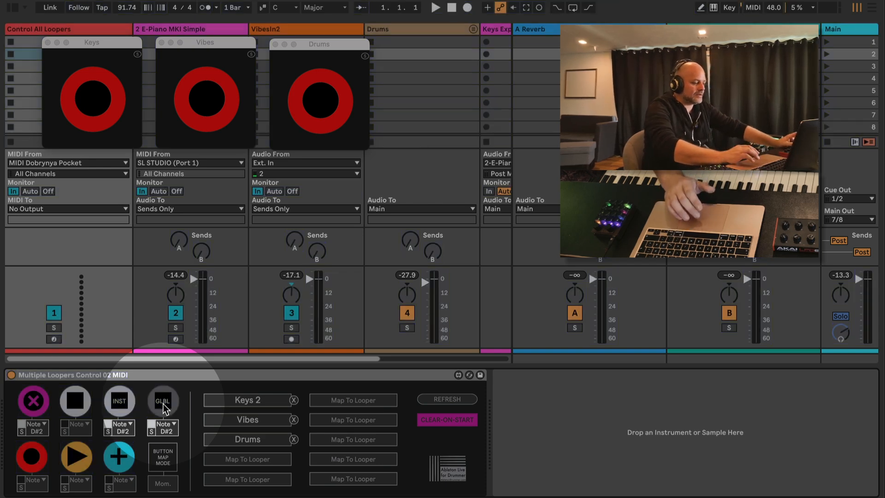
{"action": "left_click", "coordinate": [169, 483]}
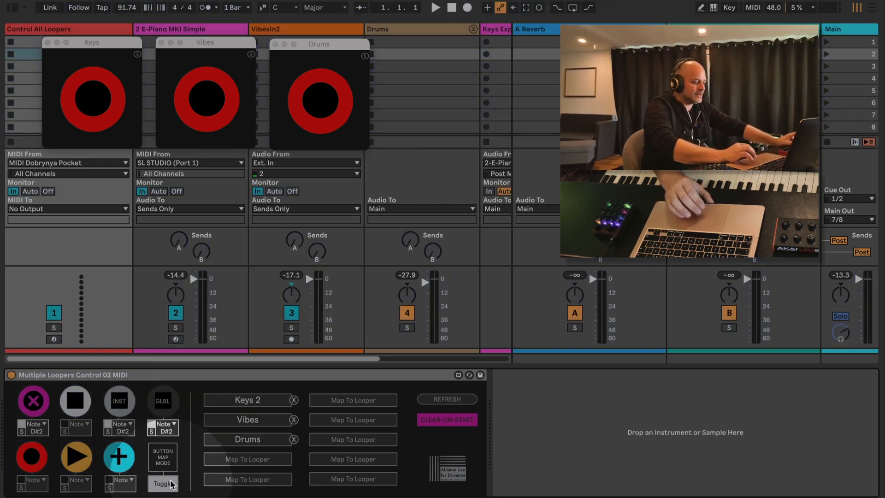
{"action": "left_click", "coordinate": [170, 484]}
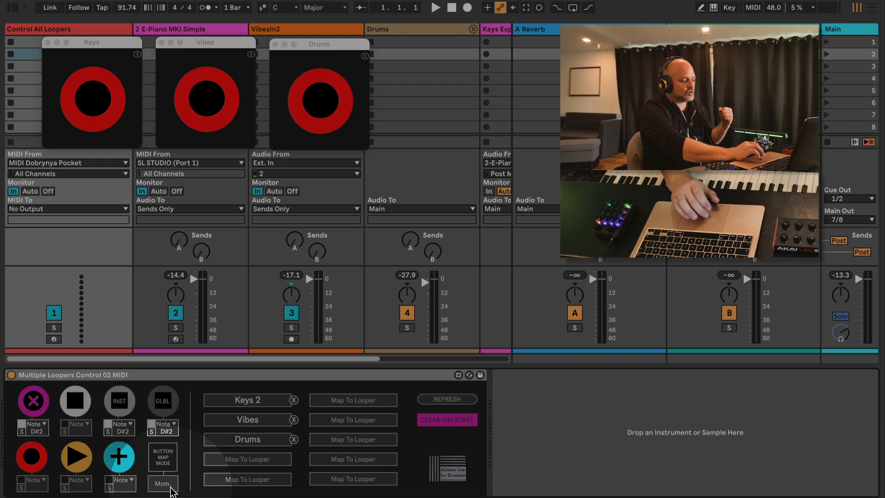
{"action": "left_click", "coordinate": [171, 489]}
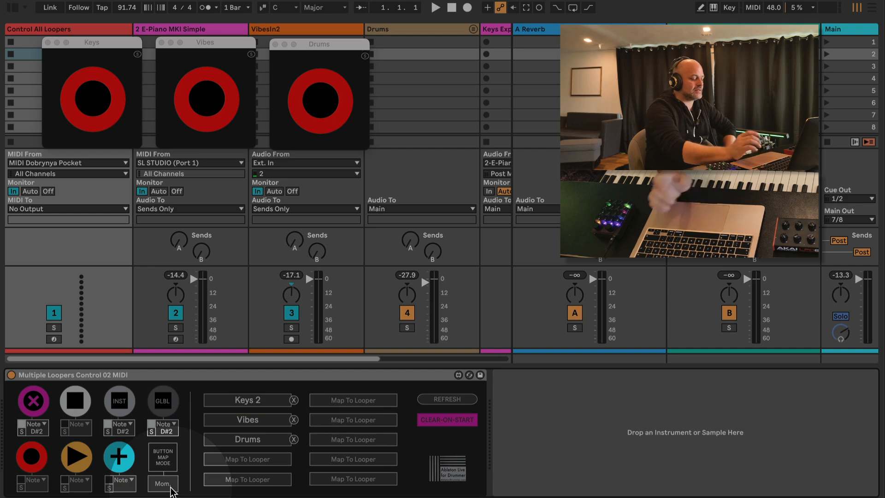
{"action": "key", "text": "super+m"}
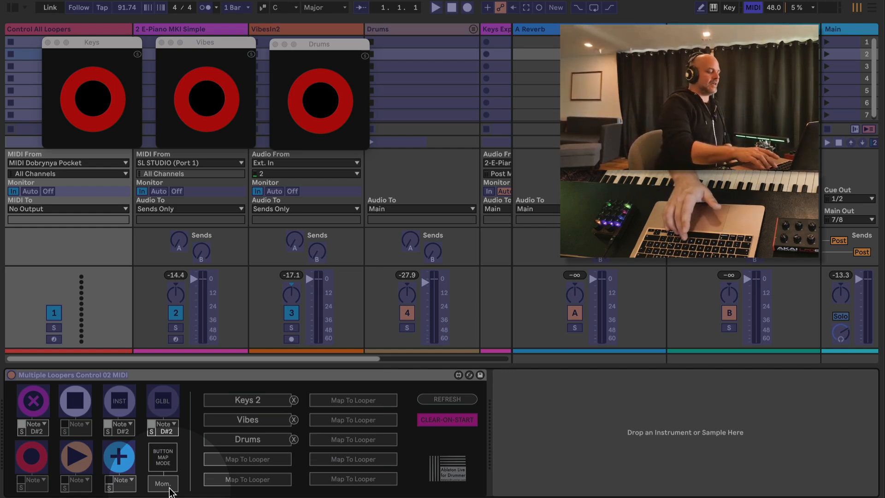
{"action": "key", "text": "super+m"}
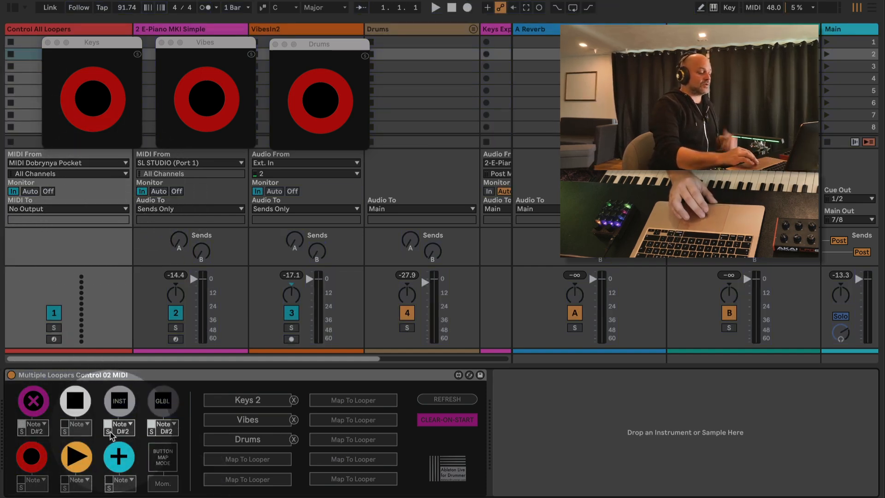
Step: Inspect the INST button's MIDI message types without changing Note, and view the device's mappable controls in MIDI map mode
{"action": "left_click", "coordinate": [131, 425]}
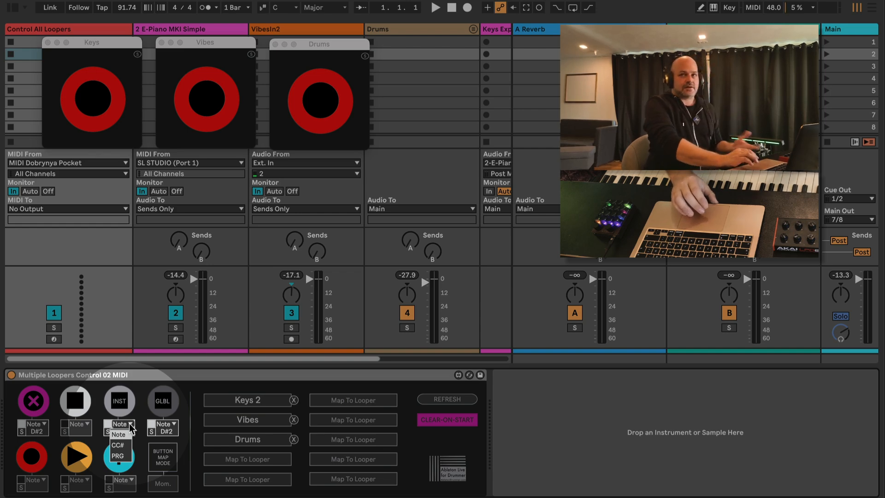
{"action": "left_click", "coordinate": [130, 425]}
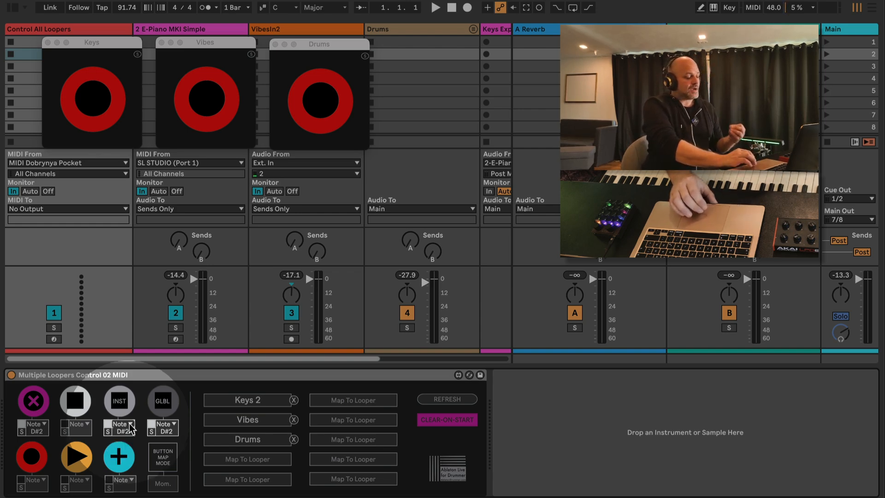
{"action": "left_click", "coordinate": [176, 376]}
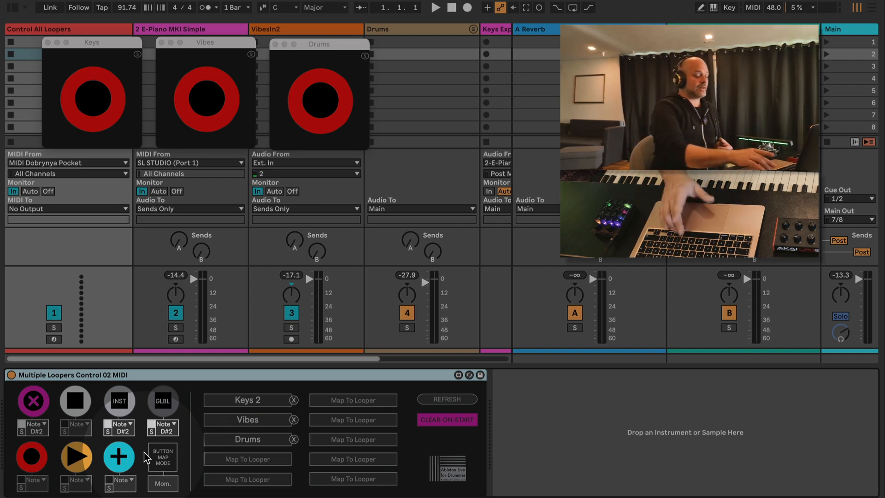
{"action": "key", "text": "super+m"}
{"action": "key", "text": "super+m"}
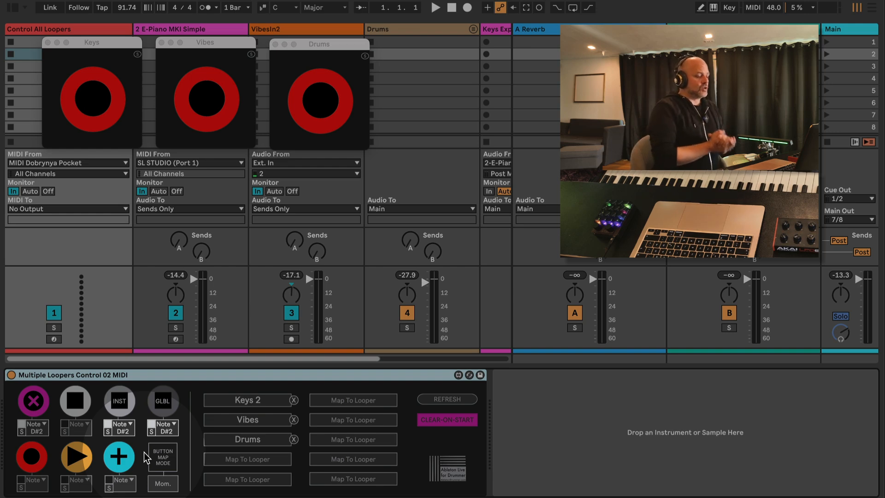
Step: Switch Clear-On-Start off and on again, and reopen the recent set "Just Ableton s Looper This funkyn presentation.als", accepting the audio stop
{"action": "left_click", "coordinate": [441, 419]}
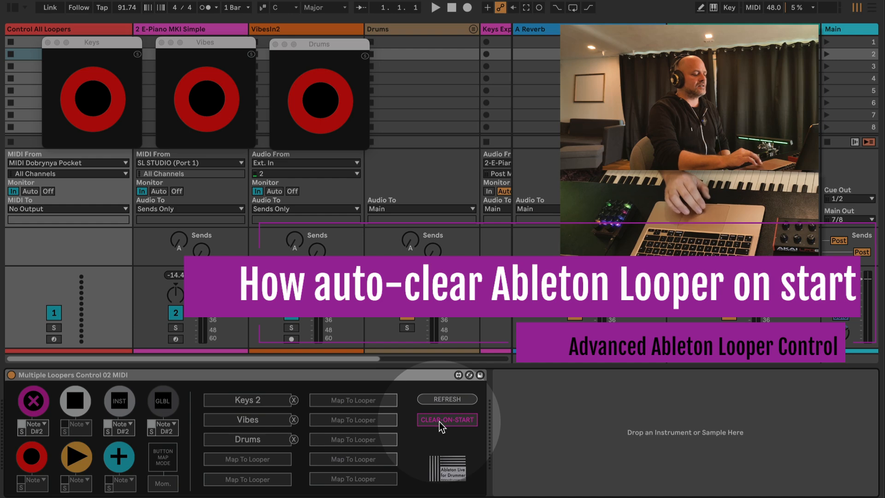
{"action": "left_click", "coordinate": [440, 420]}
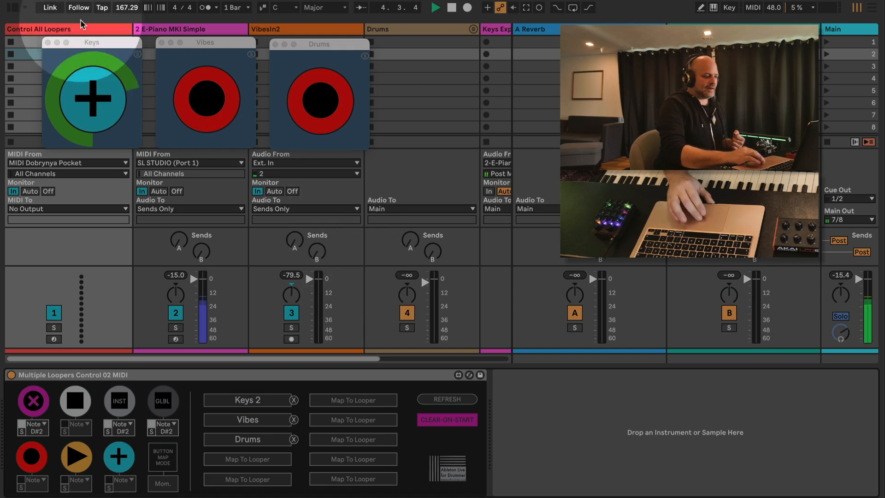
{"action": "left_click", "coordinate": [62, 5]}
{"action": "mouse_move", "coordinate": [158, 21]}
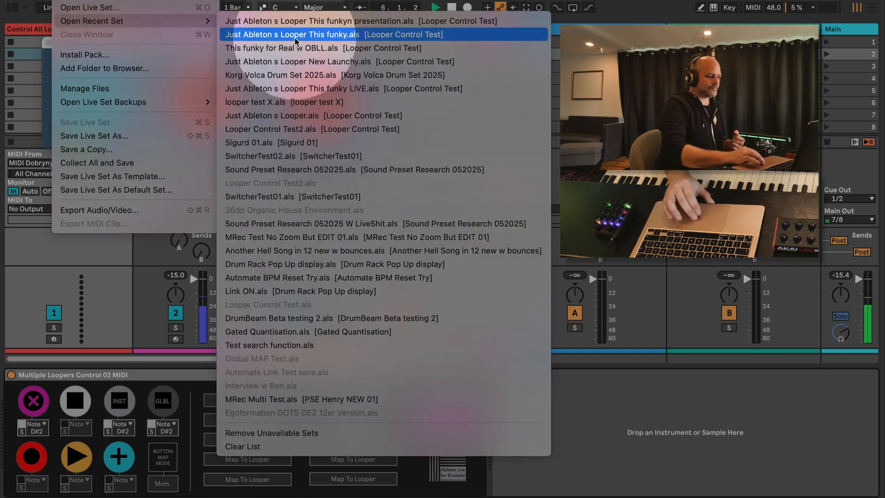
{"action": "left_click", "coordinate": [316, 21]}
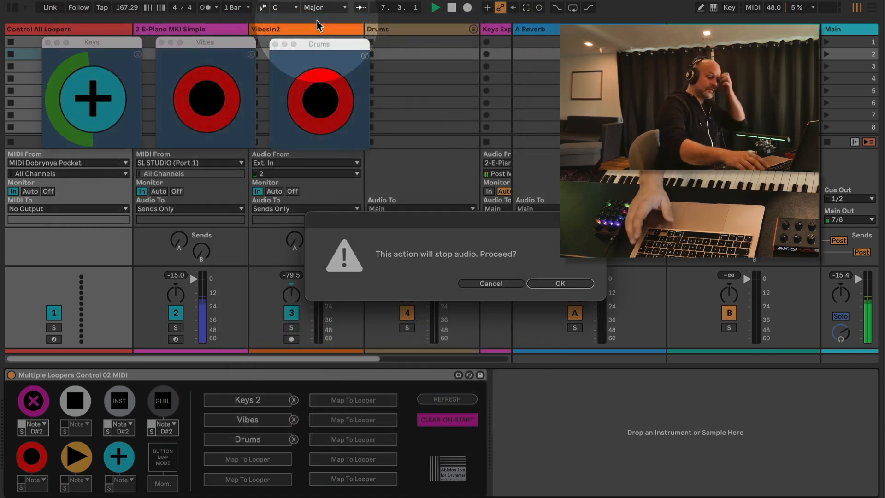
{"action": "key", "text": "Return"}
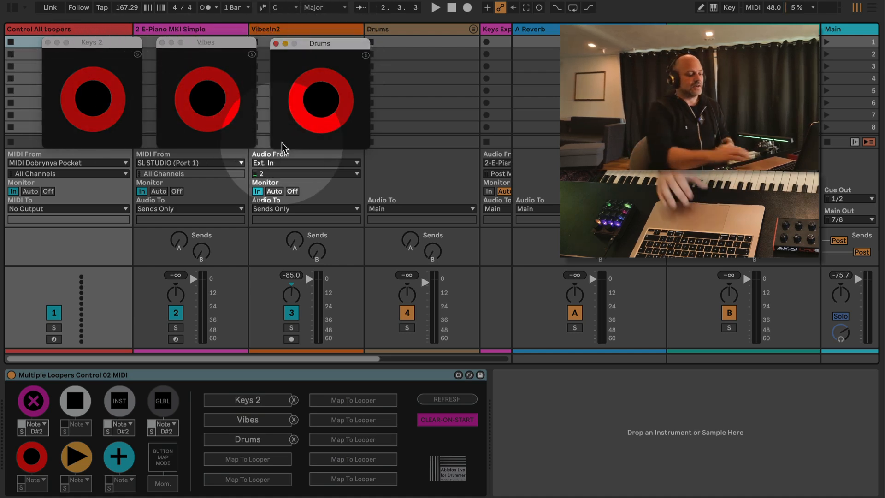
{"action": "left_click", "coordinate": [464, 421]}
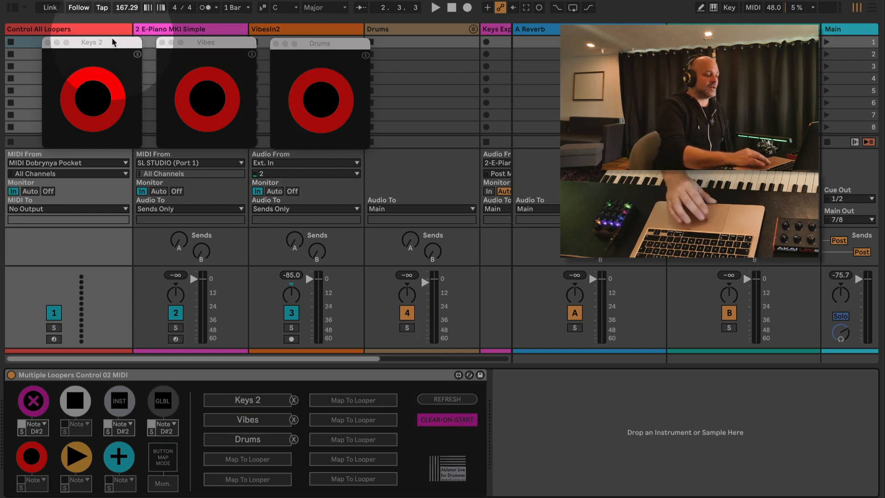
Step: Narrow the Control All Loopers track to its minimum width and select the Looper Controller device on the E-Piano MKI Simple track
{"action": "left_click", "coordinate": [129, 29]}
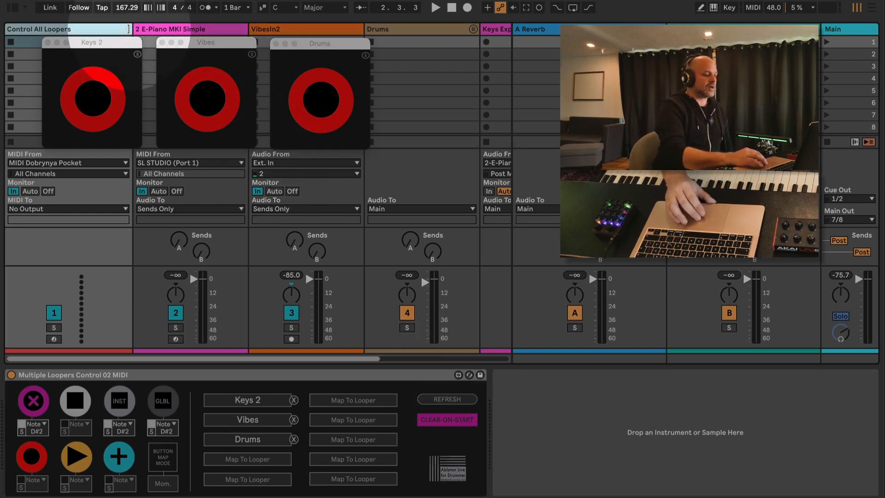
{"action": "left_click_drag", "start_coordinate": [129, 29], "coordinate": [33, 35]}
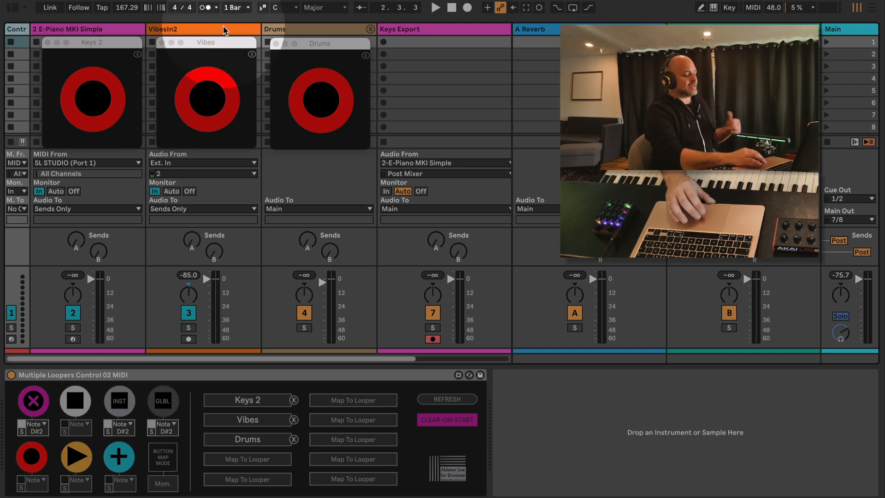
{"action": "left_click", "coordinate": [109, 28]}
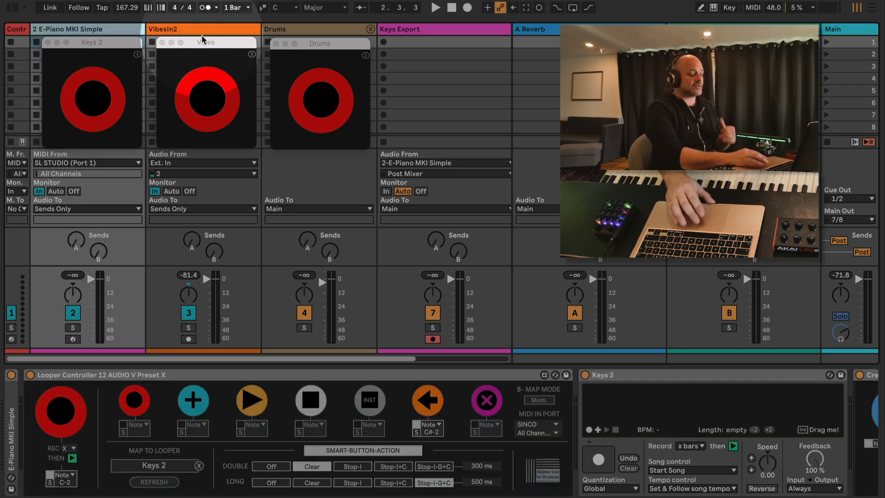
{"action": "left_click", "coordinate": [199, 374]}
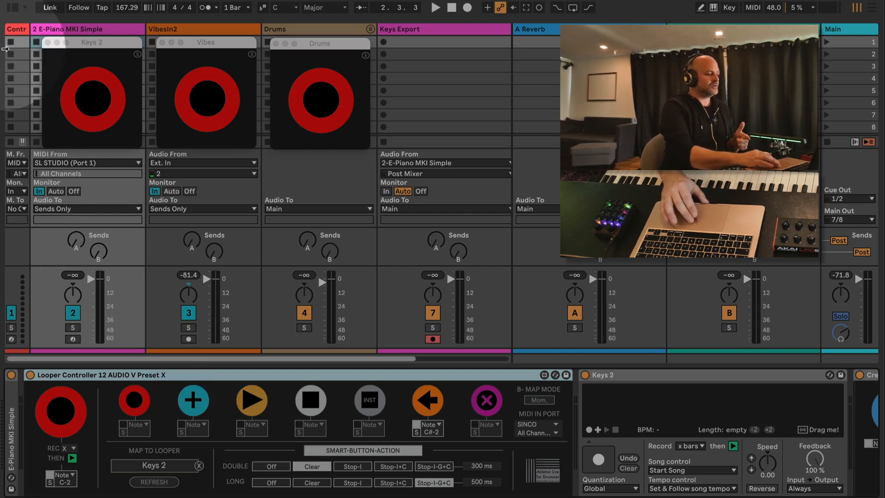
Step: Revisit the Multiple Loopers Control device, and bring up the Looper Visualiser NEW Audio 04 device on the E-Piano MKI Simple track
{"action": "left_click", "coordinate": [13, 29]}
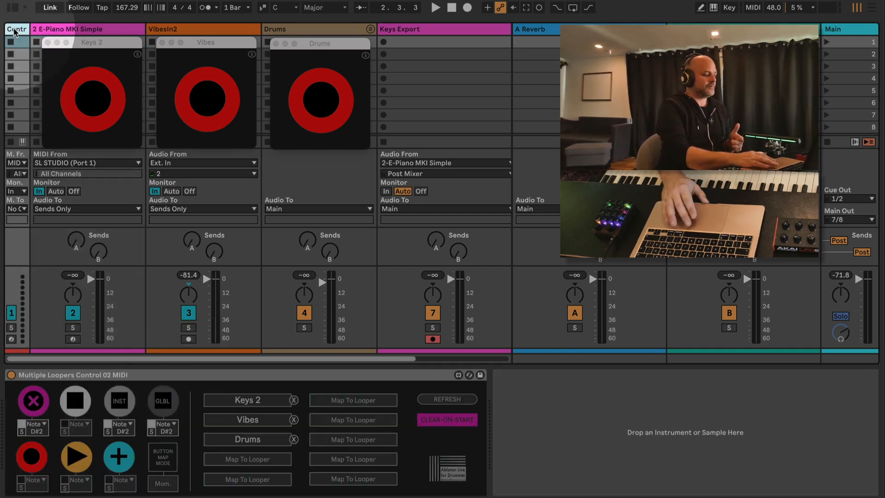
{"action": "left_click", "coordinate": [84, 375]}
{"action": "left_click", "coordinate": [105, 28]}
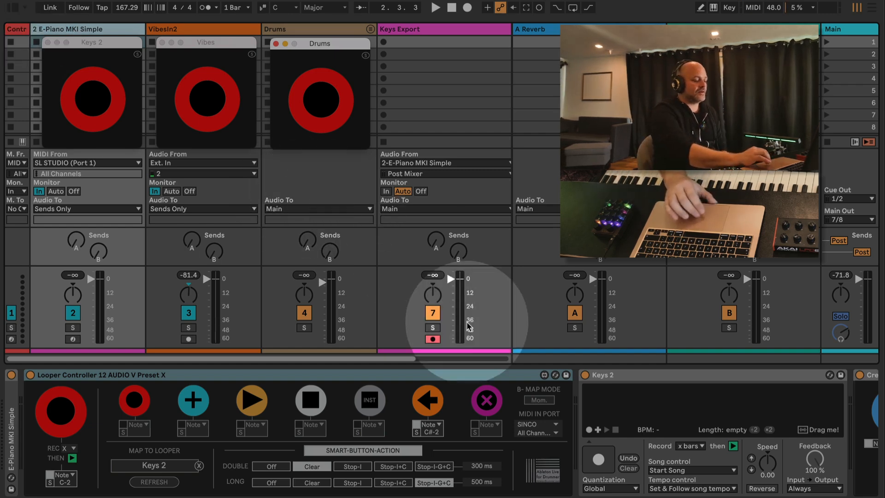
{"action": "scroll", "coordinate": [611, 476], "scroll_direction": "right", "scroll_amount": 10}
{"action": "left_click", "coordinate": [698, 376]}
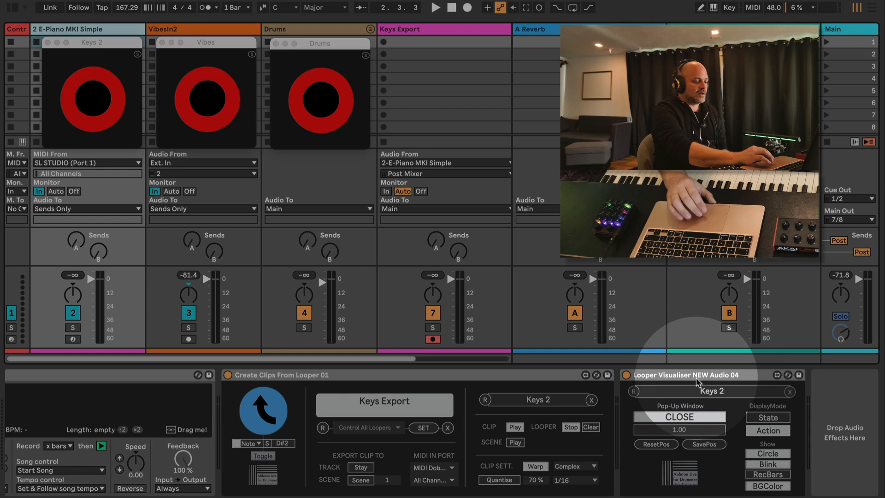